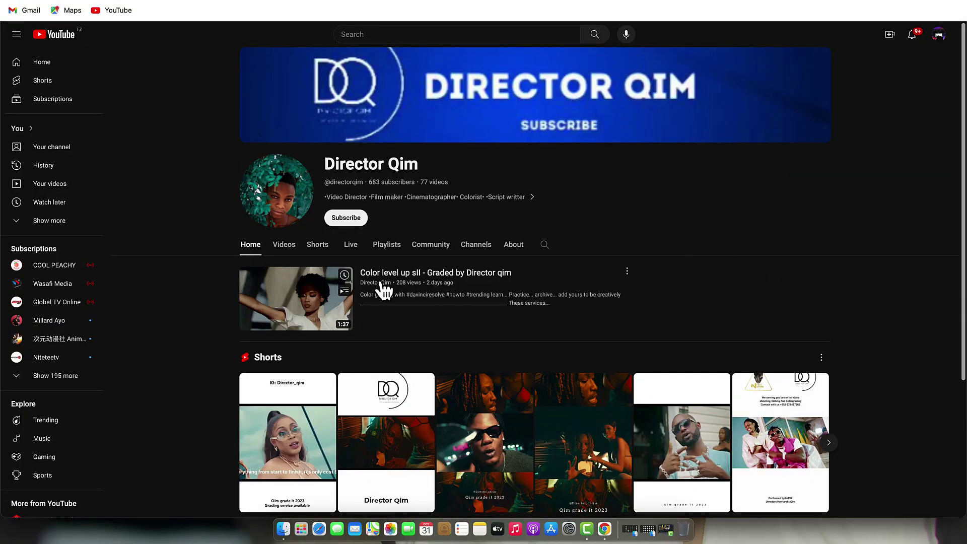
- Subscribe to the channel, turn on all its notifications, and open its list of videos
{"action": "left_click", "coordinate": [347, 220]}
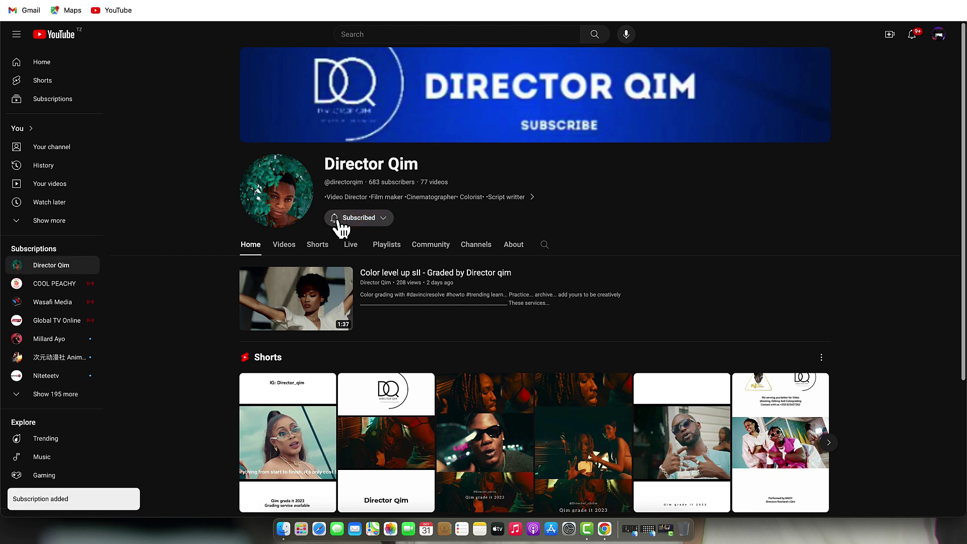
{"action": "left_click", "coordinate": [338, 220]}
{"action": "left_click", "coordinate": [362, 239]}
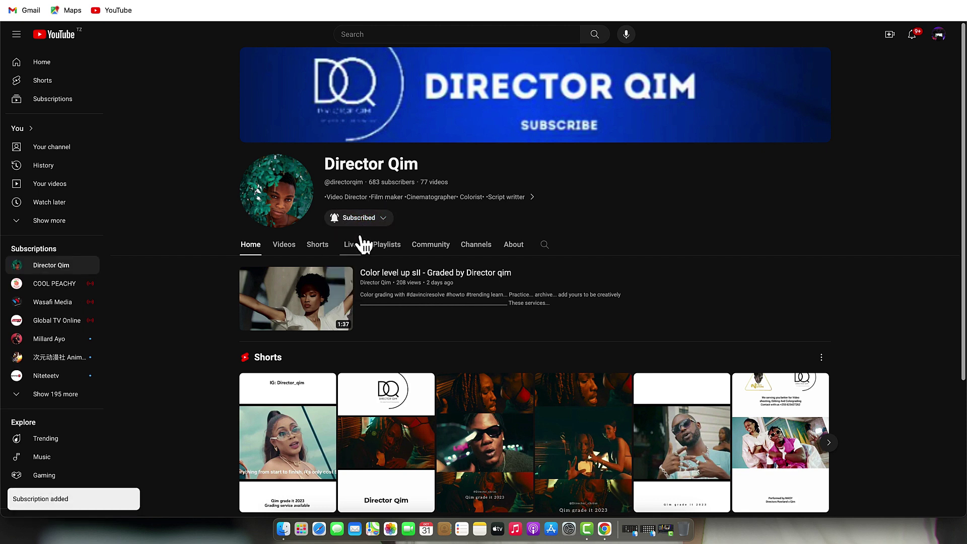
{"action": "left_click", "coordinate": [284, 245]}
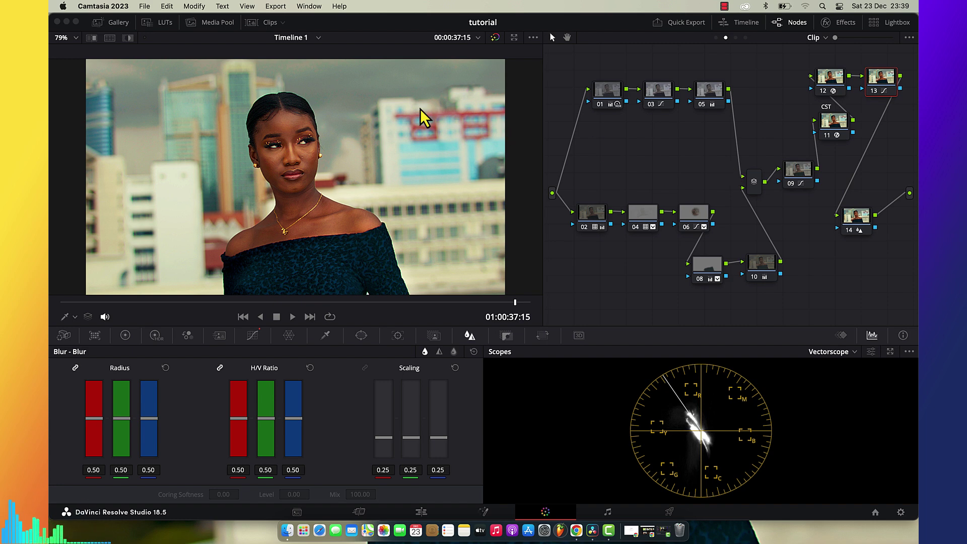
- Switch to DaVinci Resolve and show the timeline's clip thumbnails, then hide them again
{"action": "left_click", "coordinate": [256, 29]}
{"action": "left_click", "coordinate": [256, 24]}
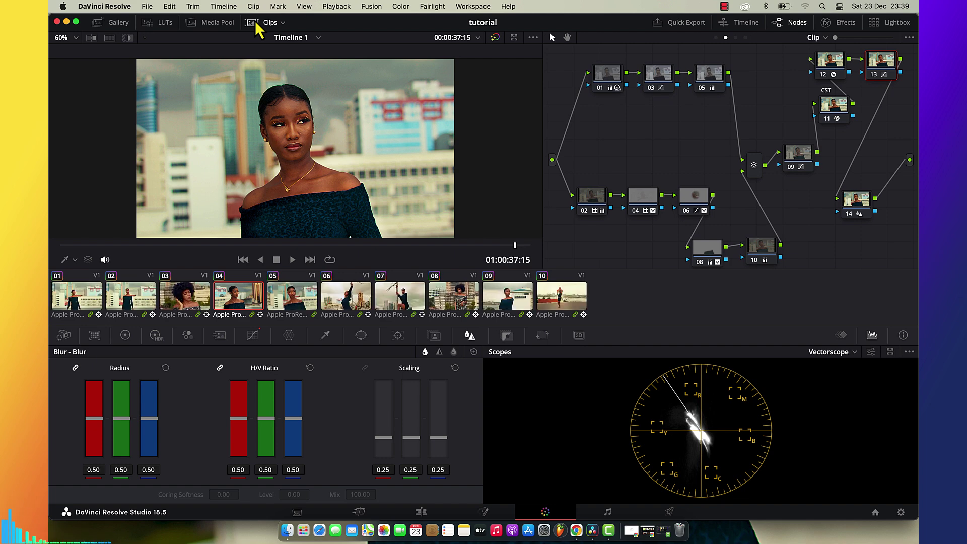
{"action": "left_click", "coordinate": [256, 25]}
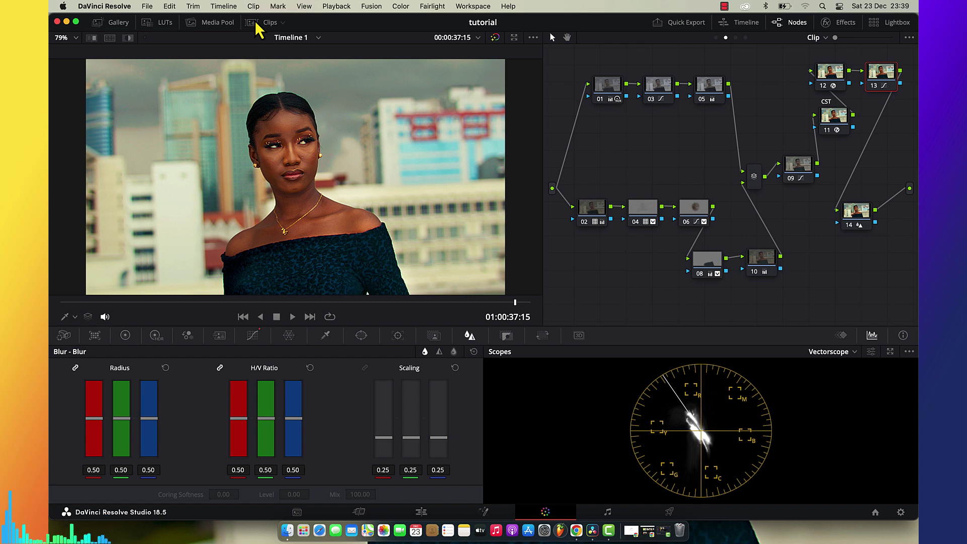
{"action": "right_click", "coordinate": [610, 161]}
{"action": "key", "text": "Escape"}
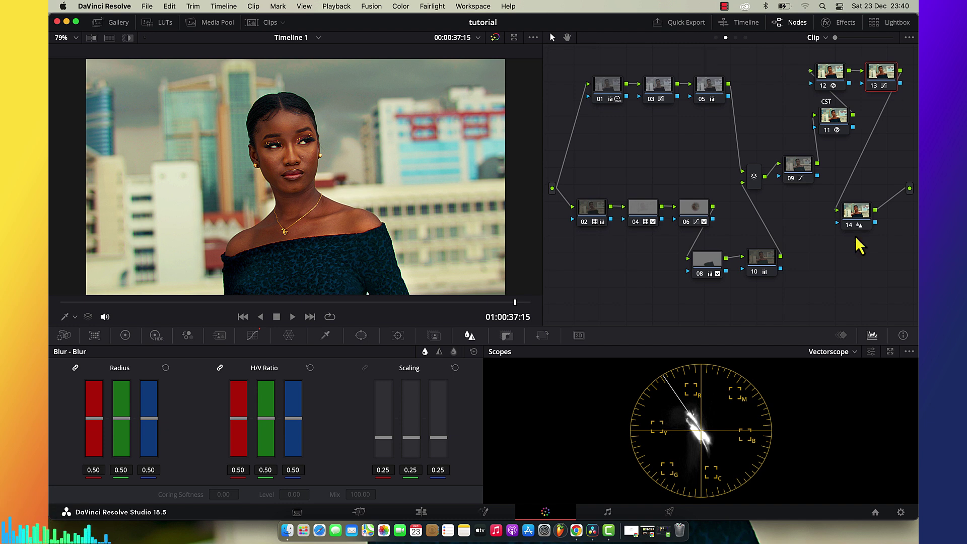
- Examine the finished grade: the clip's last node, the Group Pre-Clip noise reduction settings and the Group Post-Clip Deband effect
{"action": "left_click", "coordinate": [858, 221]}
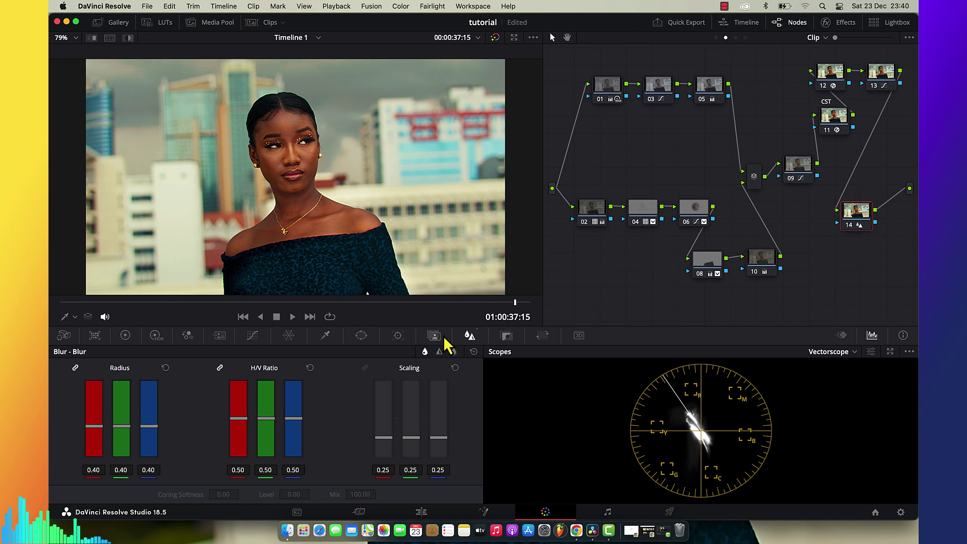
{"action": "left_click", "coordinate": [716, 37]}
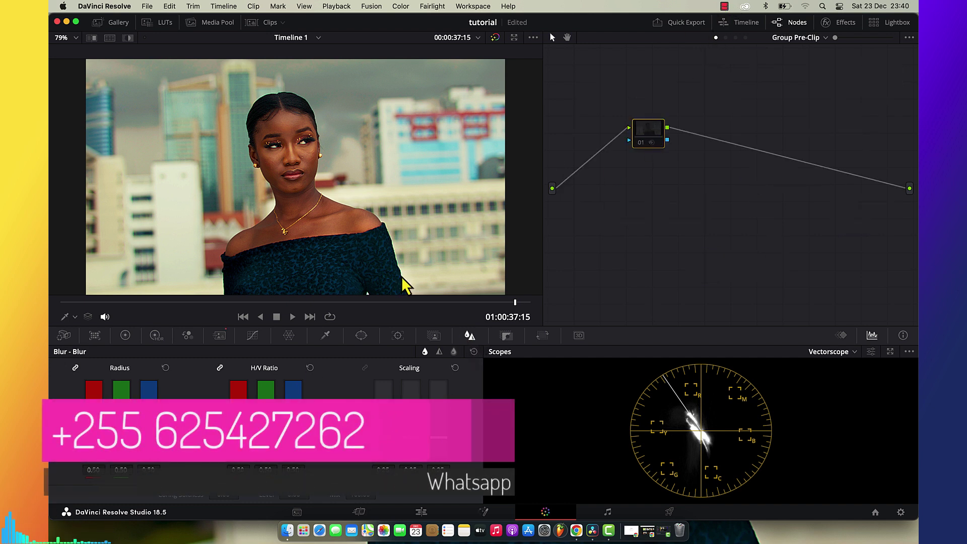
{"action": "left_click", "coordinate": [220, 336]}
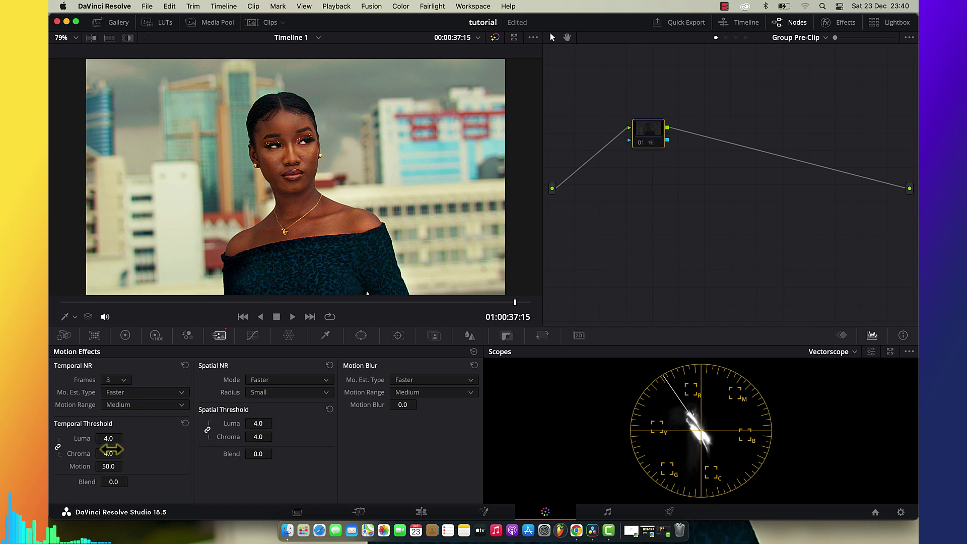
{"action": "left_click", "coordinate": [735, 38]}
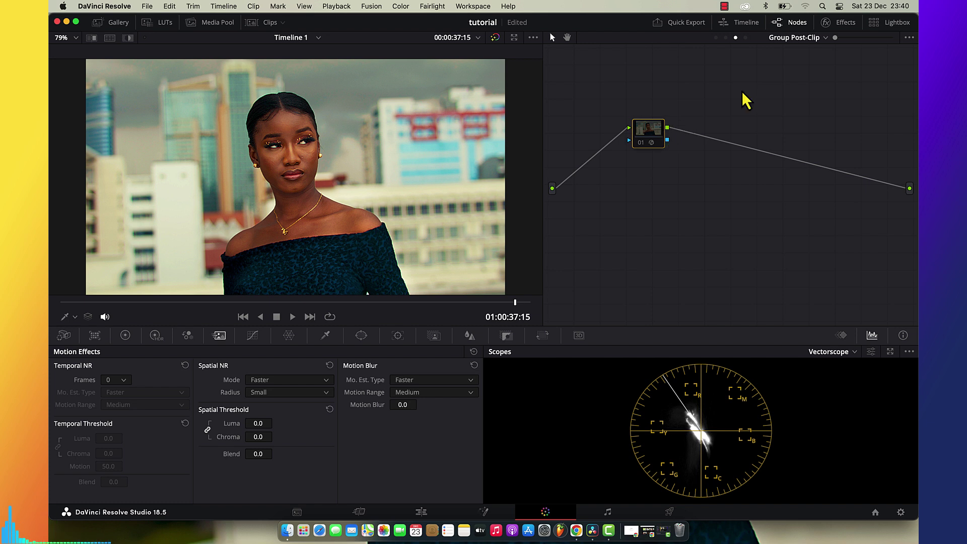
{"action": "left_click", "coordinate": [843, 28]}
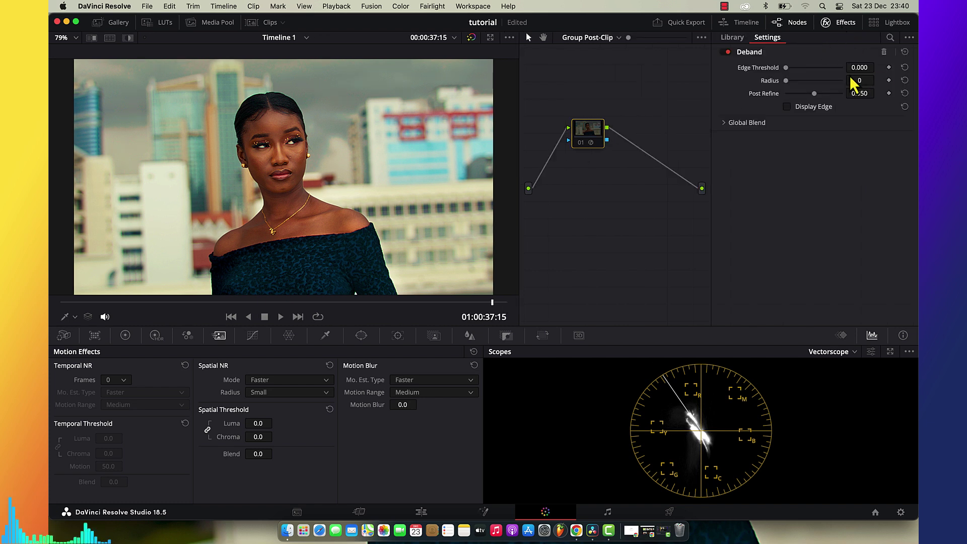
{"action": "left_click", "coordinate": [835, 29]}
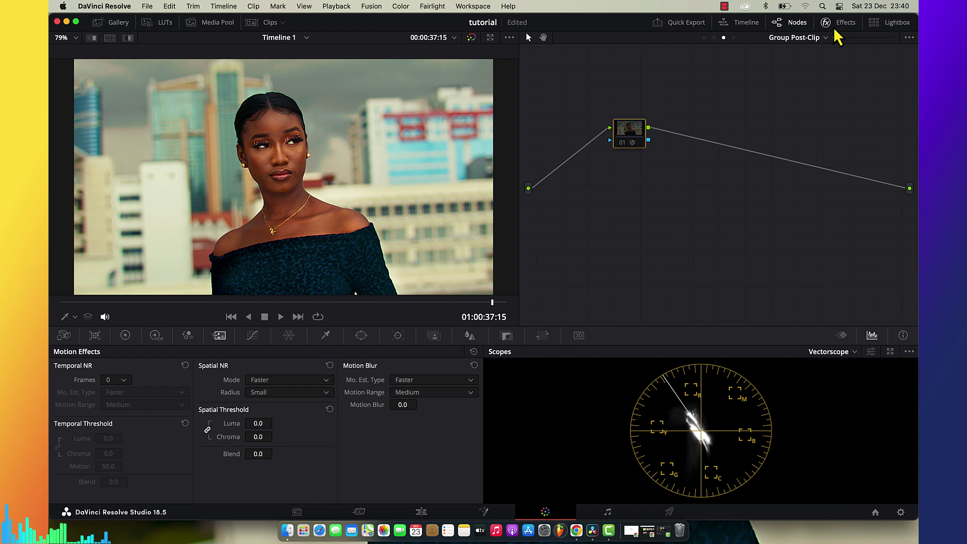
{"action": "left_click", "coordinate": [714, 38]}
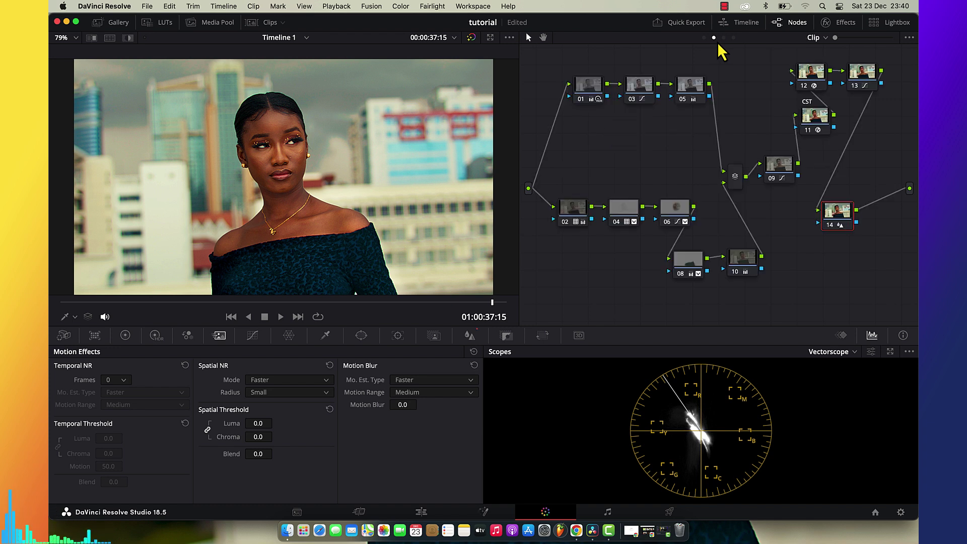
- Reset all grades and nodes of the current clip
{"action": "right_click", "coordinate": [697, 85]}
{"action": "left_click", "coordinate": [720, 85]}
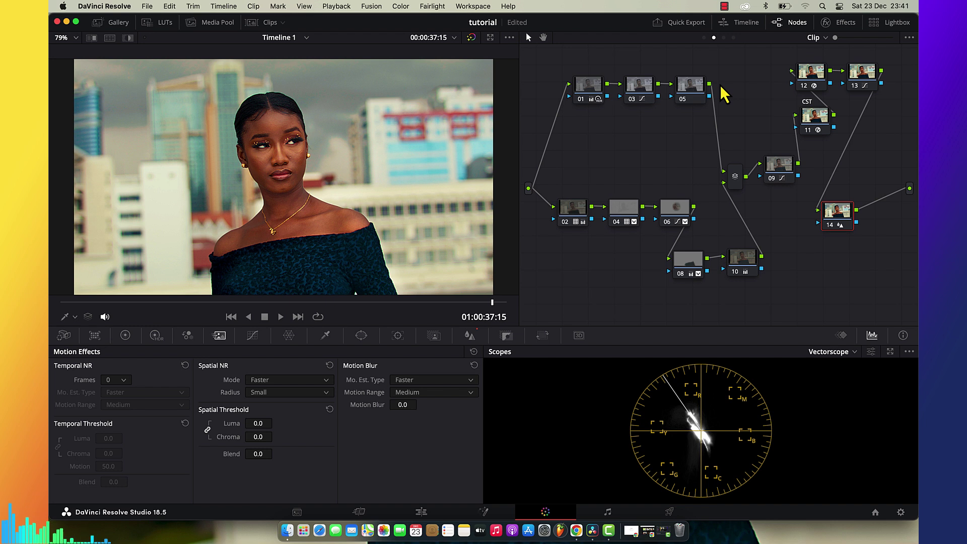
{"action": "right_click", "coordinate": [672, 66]}
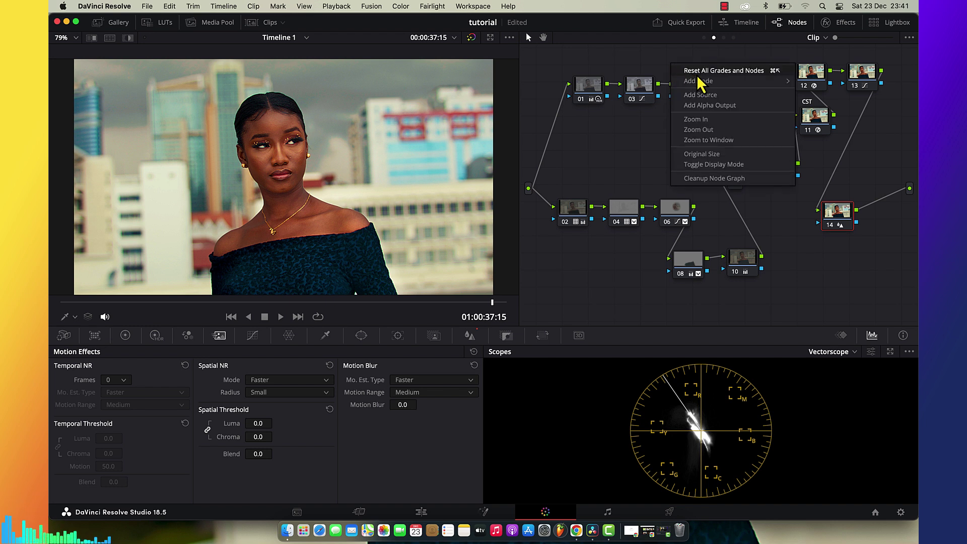
{"action": "left_click", "coordinate": [699, 81]}
- Add a Color Space Transform to node 01, with input REDWideGamutRGB and RED Log3G10 and output color space Rec.709
{"action": "left_click_drag", "start_coordinate": [624, 139], "coordinate": [635, 159]}
{"action": "left_click", "coordinate": [844, 23]}
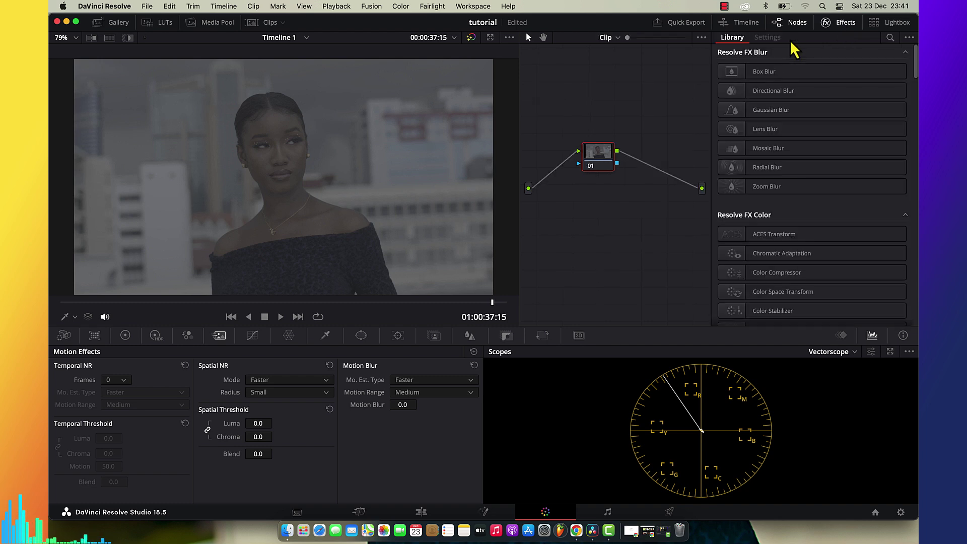
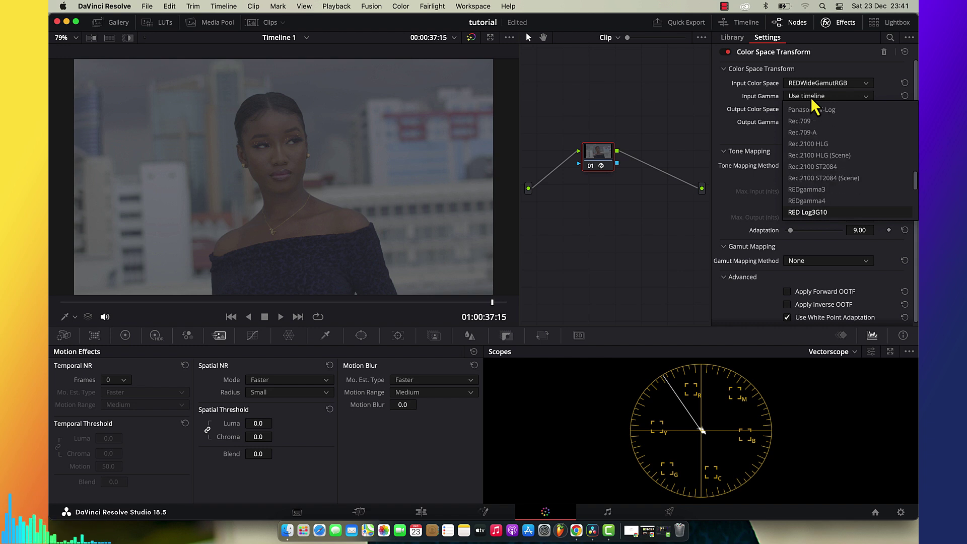
{"action": "key", "text": "Return"}
{"action": "left_click", "coordinate": [822, 112]}
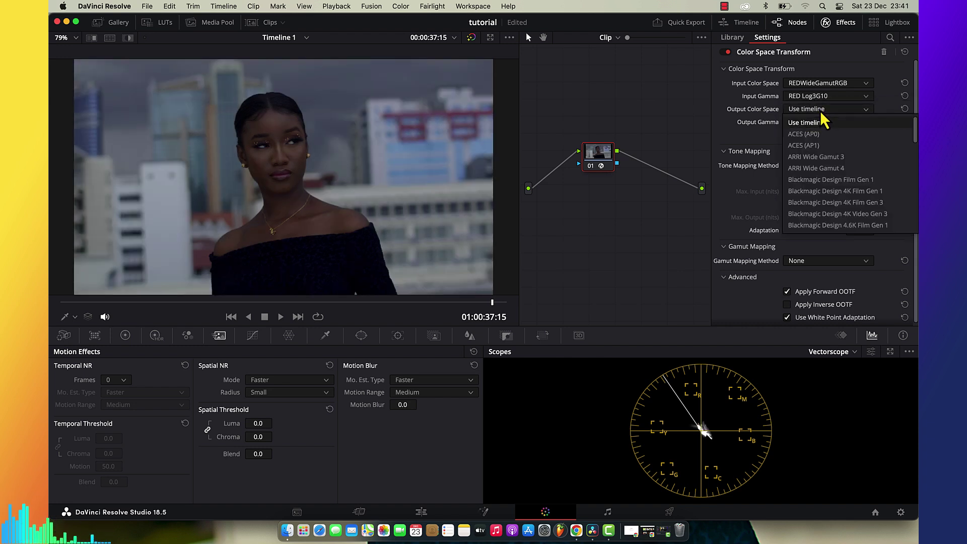
{"action": "key", "text": "Return"}
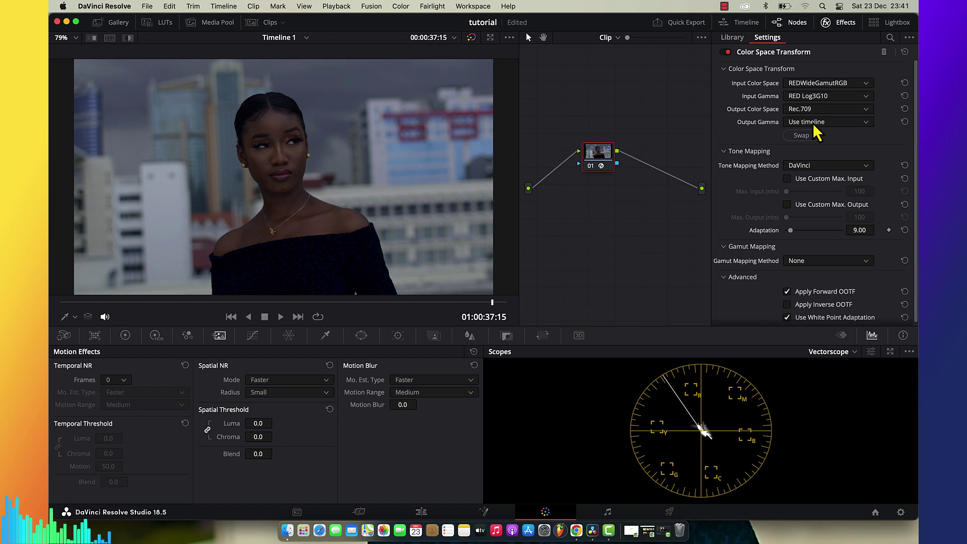
- Set the Color Space Transform's output gamma to Cineon Film Log
{"action": "left_click", "coordinate": [814, 124]}
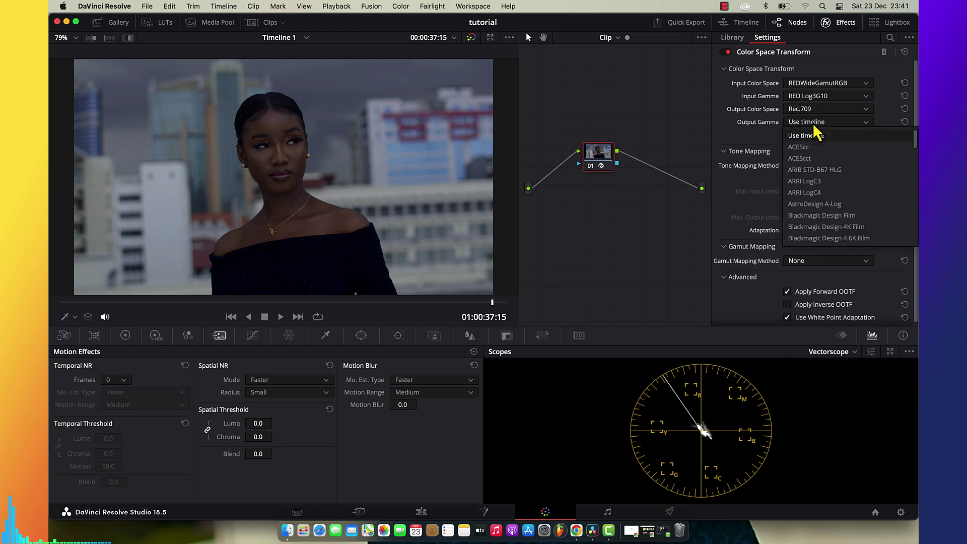
{"action": "key", "text": "Down"}
{"action": "key", "text": "Down"}
{"action": "key", "text": "Down"}
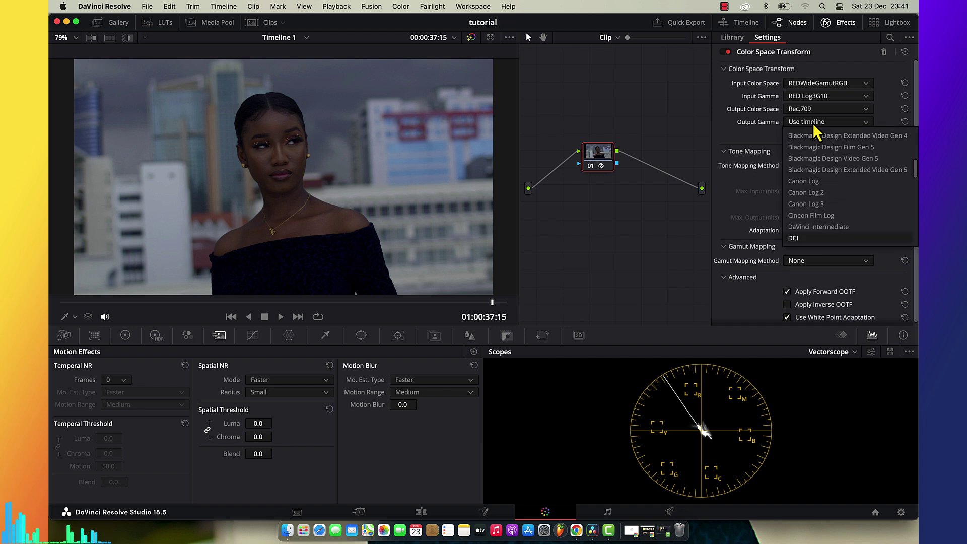
{"action": "key", "text": "Return"}
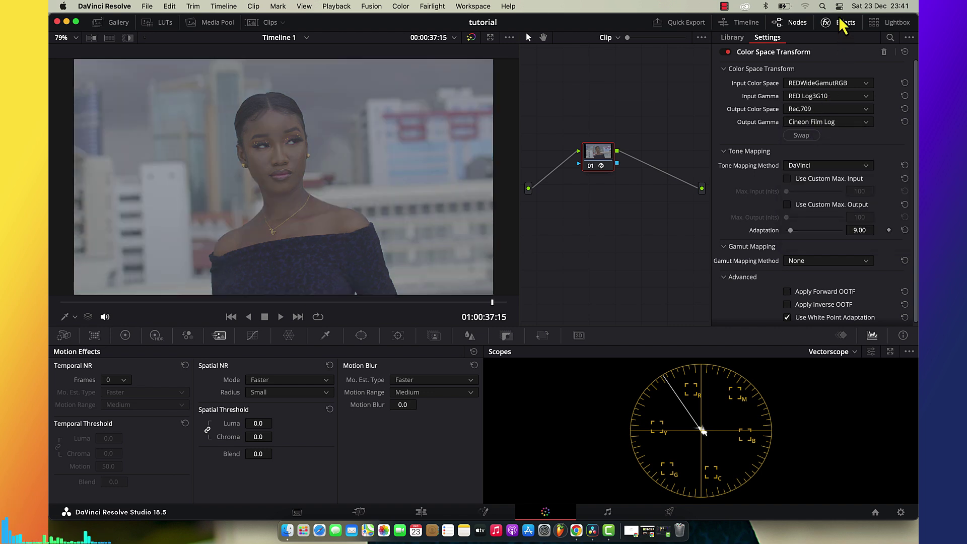
{"action": "left_click", "coordinate": [840, 24]}
- Try the Rec709 Kodak 2383 D55 film look LUT on a new serial node, and delete that node
{"action": "key", "text": "alt+s"}
{"action": "right_click", "coordinate": [699, 154]}
{"action": "mouse_move", "coordinate": [730, 271]}
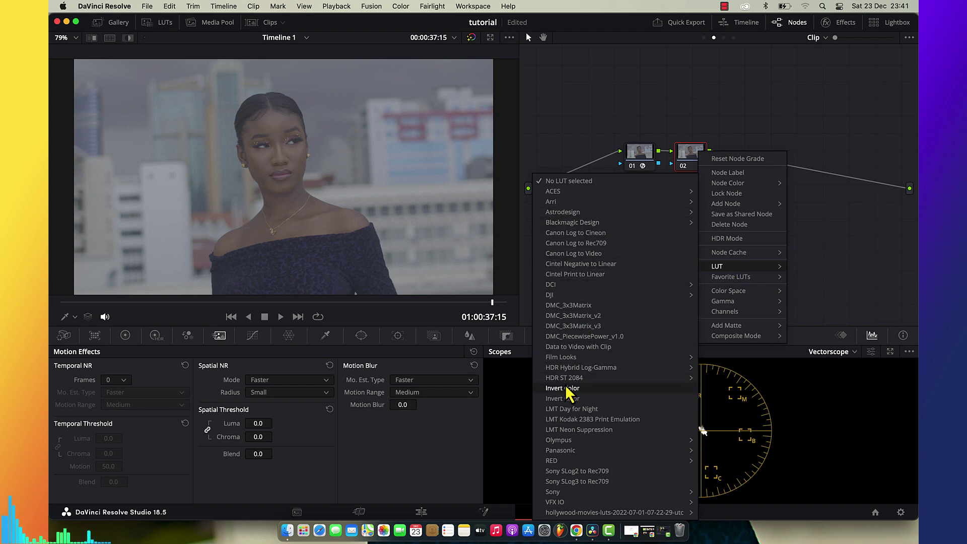
{"action": "mouse_move", "coordinate": [566, 359]}
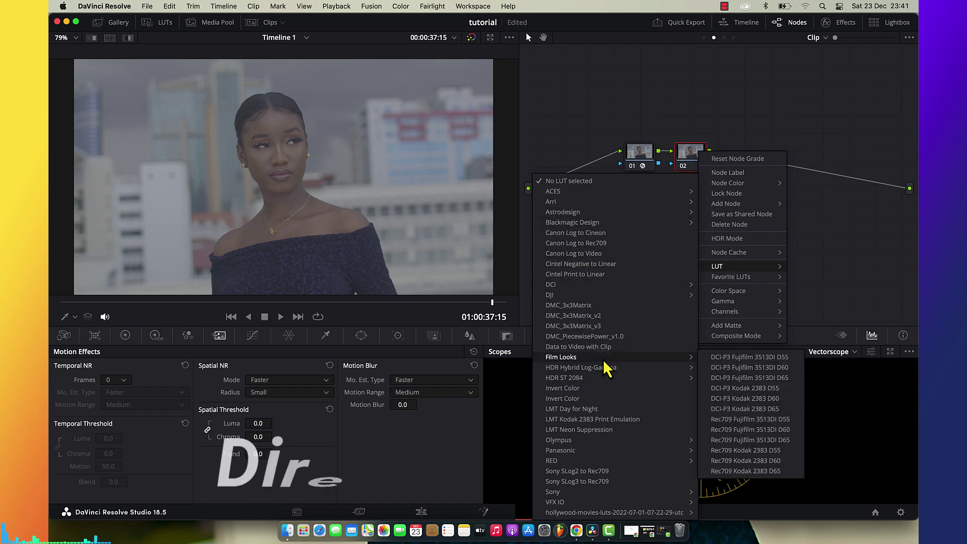
{"action": "left_click", "coordinate": [746, 450]}
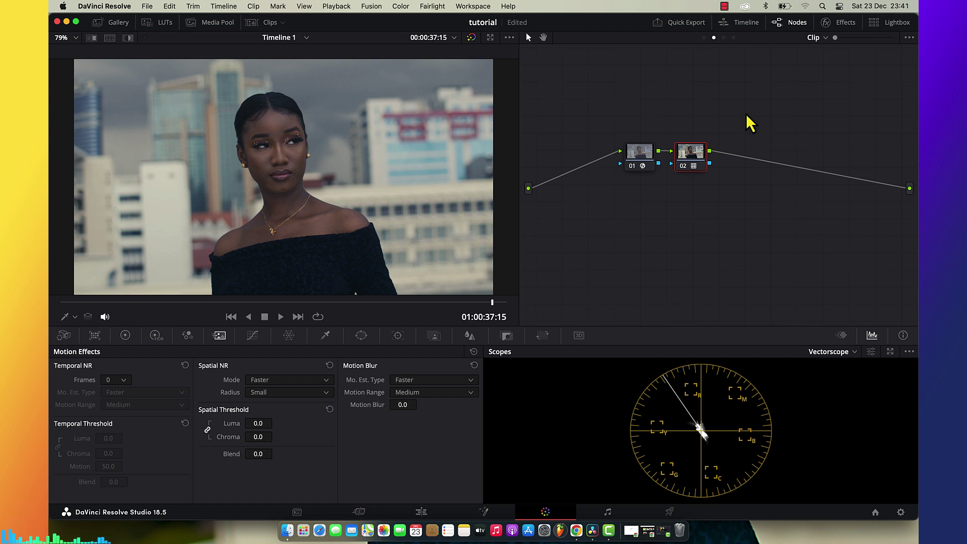
{"action": "key", "text": "Delete"}
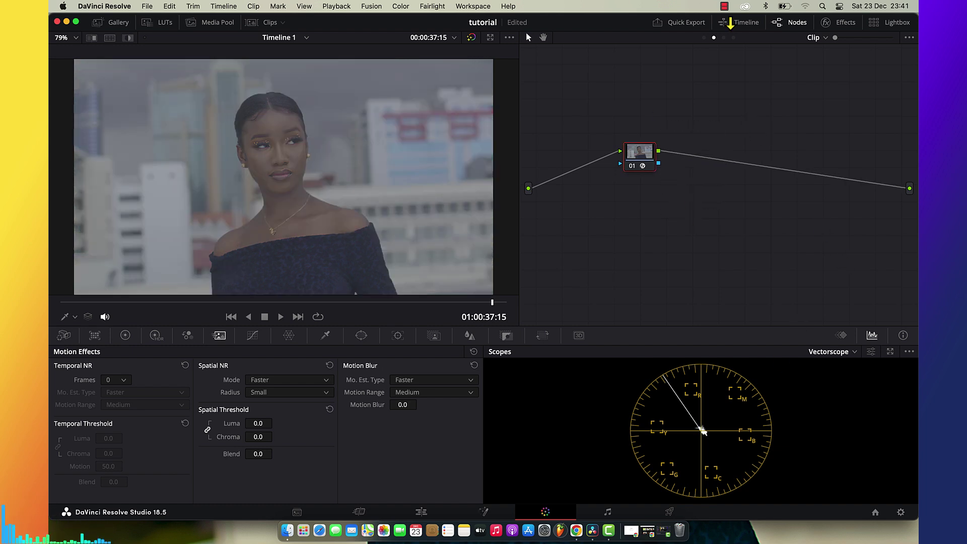
- Set the Color Space Transform's output gamma to Gamma 2.4
{"action": "left_click", "coordinate": [838, 21]}
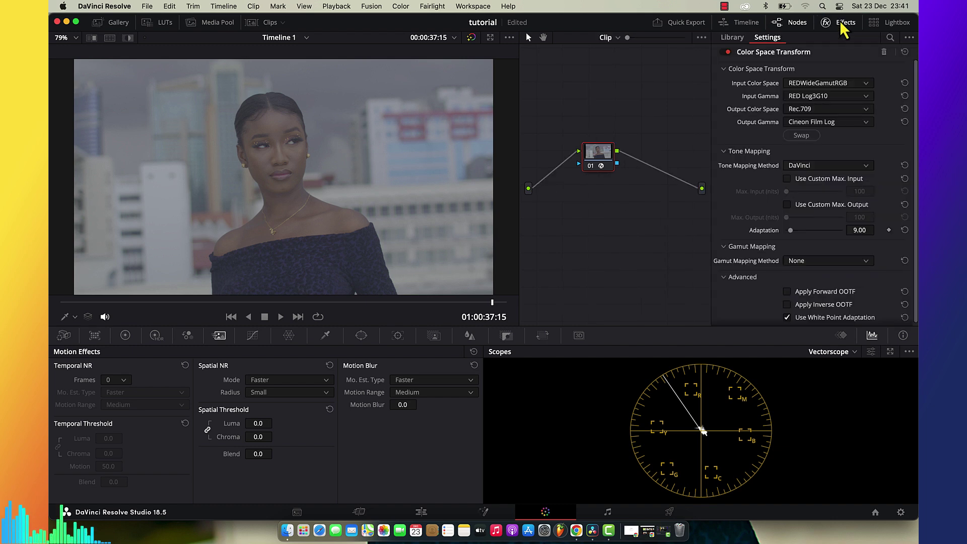
{"action": "left_click", "coordinate": [830, 126]}
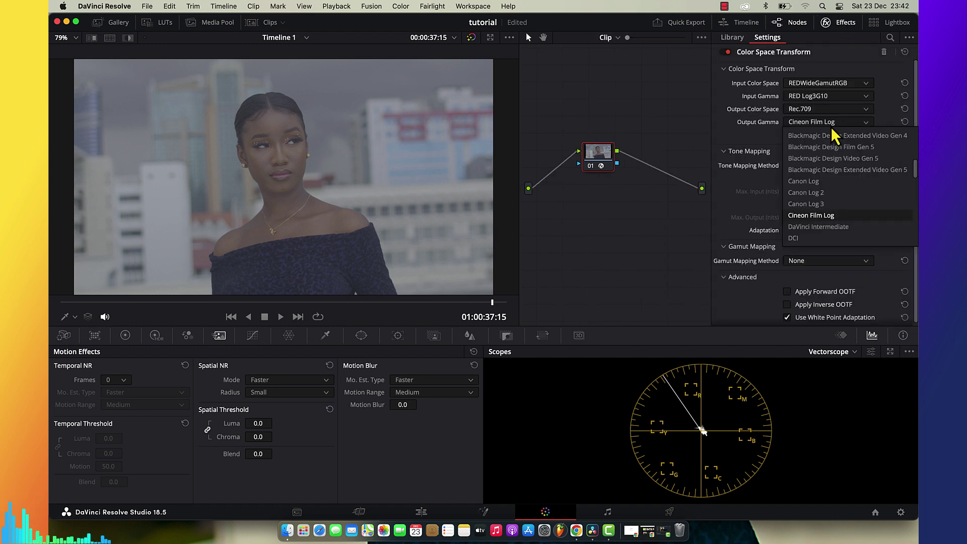
{"action": "key", "text": "Down"}
{"action": "key", "text": "Down"}
{"action": "key", "text": "Down"}
{"action": "key", "text": "Down"}
{"action": "key", "text": "Down"}
{"action": "key", "text": "Down"}
{"action": "key", "text": "Return"}
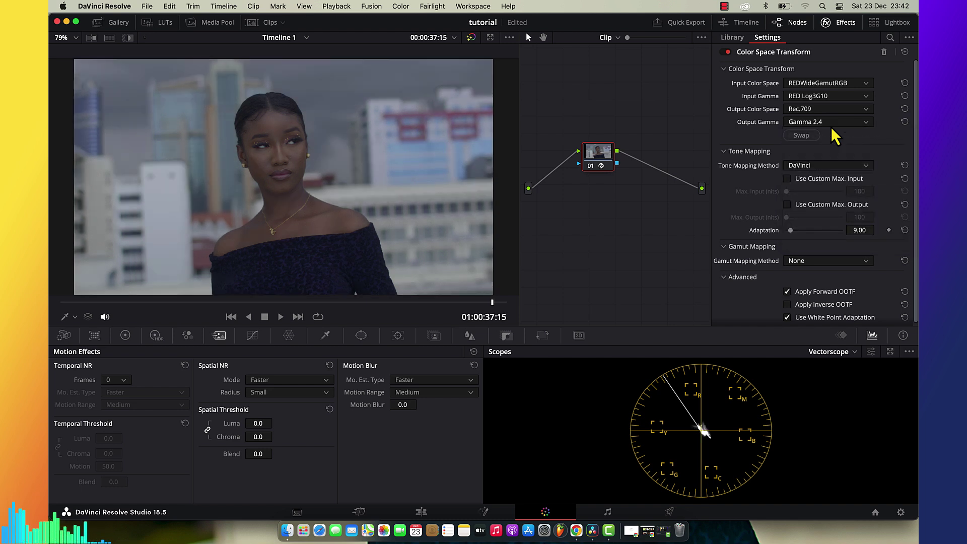
{"action": "left_click", "coordinate": [843, 28]}
- Build a chain of three serial nodes ahead of the Color Space Transform node
{"action": "left_click_drag", "start_coordinate": [630, 160], "coordinate": [758, 163]}
{"action": "key", "text": "shift+s"}
{"action": "left_click_drag", "start_coordinate": [753, 204], "coordinate": [573, 112]}
{"action": "key", "text": "alt+s"}
{"action": "key", "text": "alt+s"}
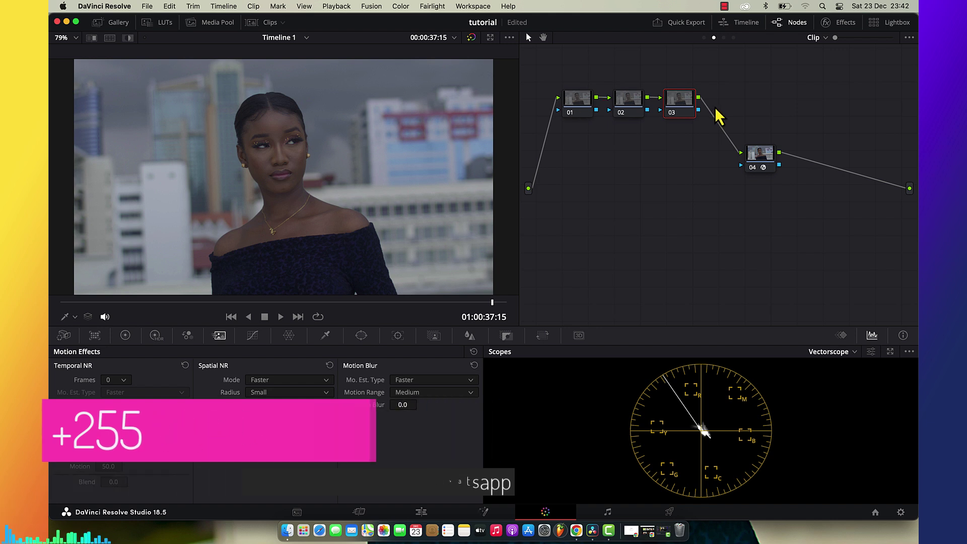
- Add a lower branch with a new node feeding a mixer, and connect that node's input directly to the source
{"action": "key", "text": "alt+p"}
{"action": "left_click_drag", "start_coordinate": [688, 141], "coordinate": [688, 216]}
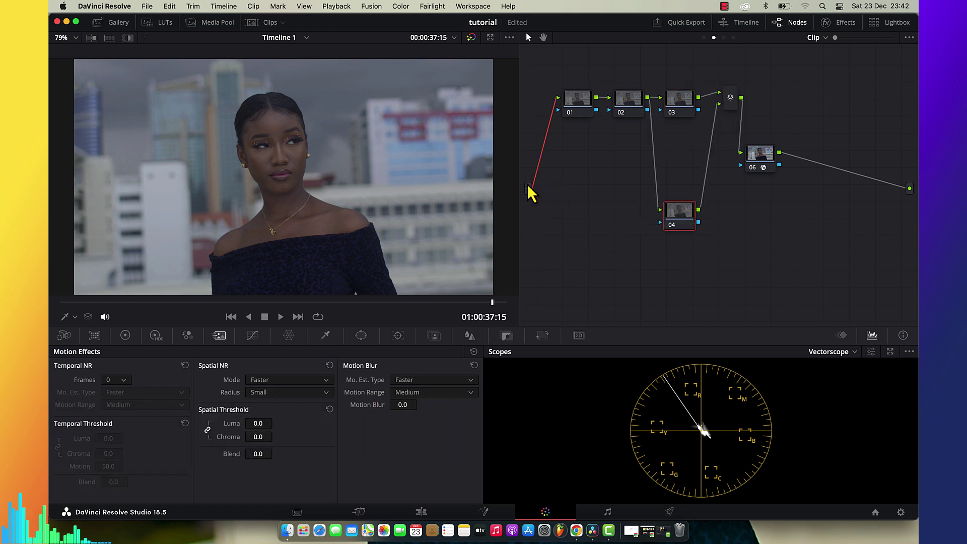
{"action": "left_click_drag", "start_coordinate": [529, 190], "coordinate": [659, 210]}
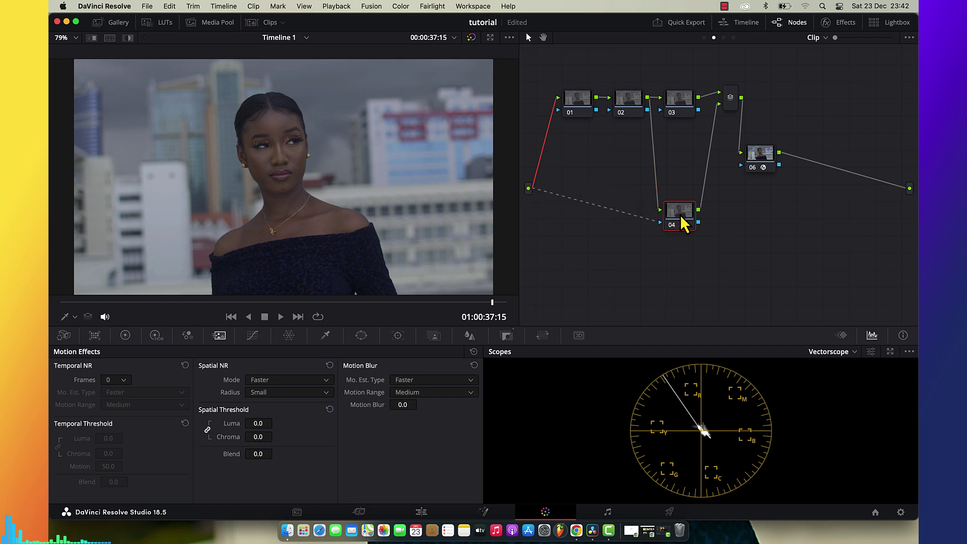
{"action": "key", "text": "super+z"}
{"action": "key", "text": "super+z"}
{"action": "left_click_drag", "start_coordinate": [528, 189], "coordinate": [588, 214]}
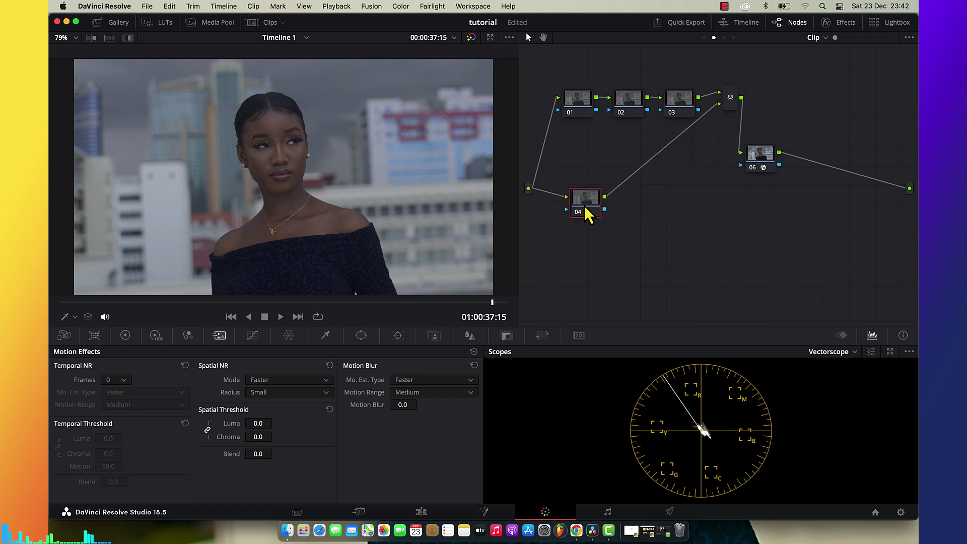
- Add two more serial nodes to the lower branch, and select the middle node of the upper branch
{"action": "key", "text": "alt+s"}
{"action": "key", "text": "alt+s"}
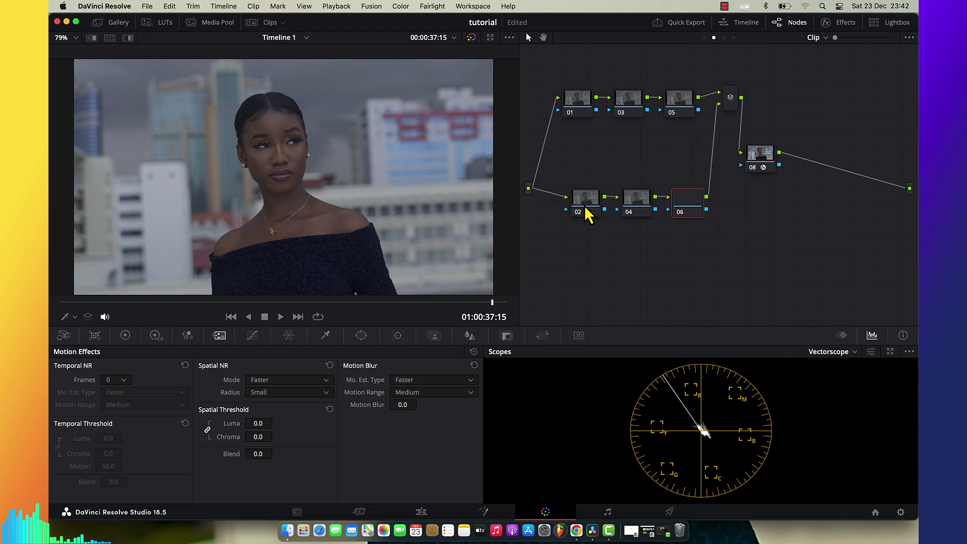
{"action": "left_click", "coordinate": [633, 109]}
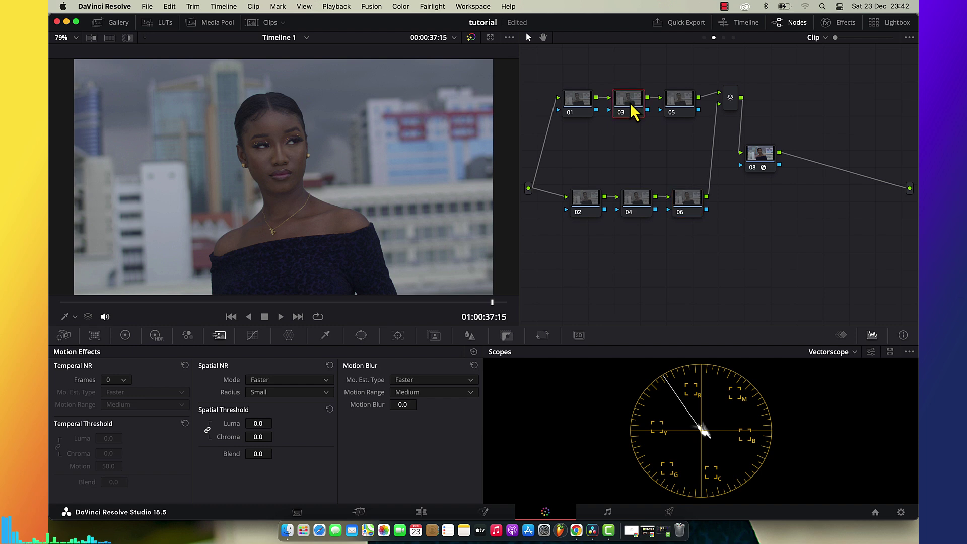
- Turn on editable splines for the custom curve of the middle upper-branch node
{"action": "left_click", "coordinate": [257, 337]}
{"action": "left_click", "coordinate": [475, 354]}
{"action": "left_click", "coordinate": [512, 426]}
{"action": "left_click", "coordinate": [474, 353]}
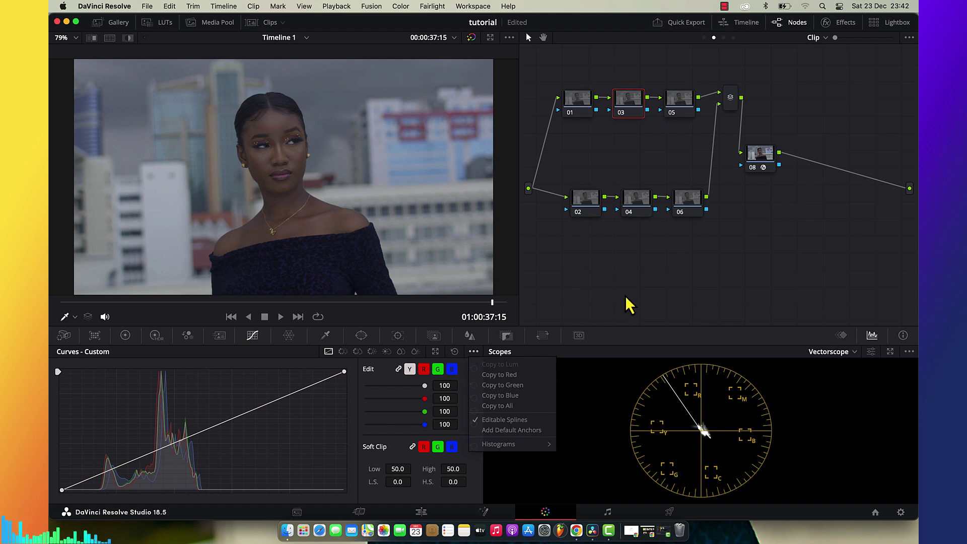
{"action": "left_click", "coordinate": [609, 306]}
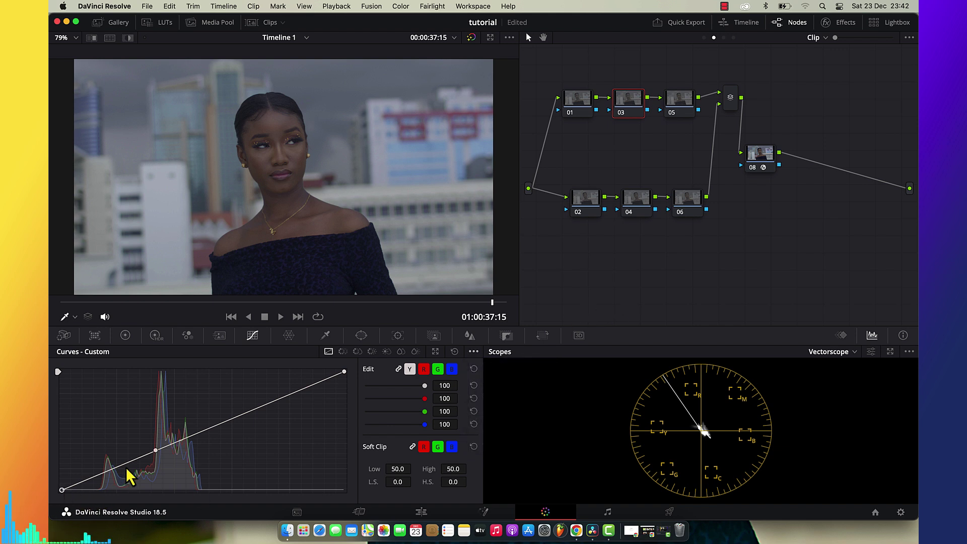
- Shape the middle upper-branch node's custom curve into a contrast S-curve using the Bezier handles of its black and white points
{"action": "left_click_drag", "start_coordinate": [155, 450], "coordinate": [173, 505]}
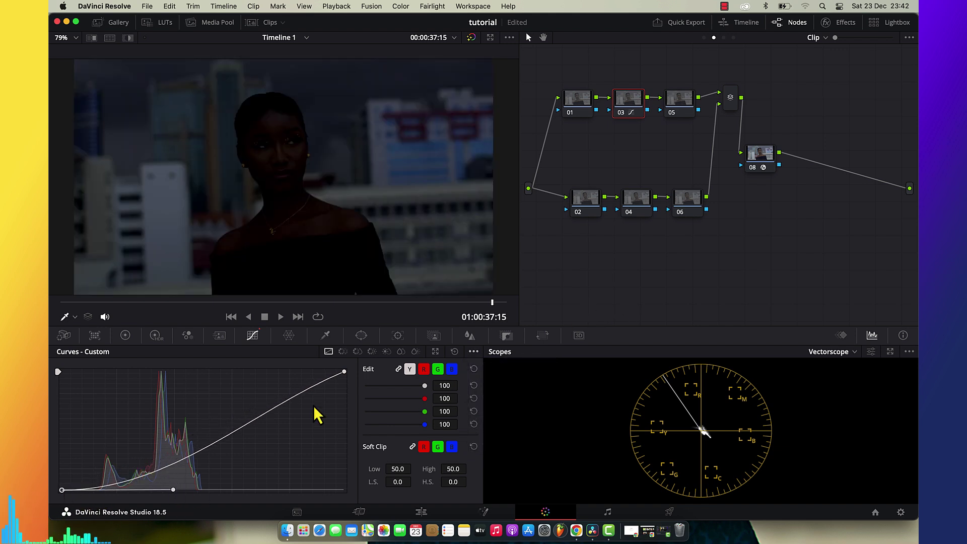
{"action": "left_click_drag", "start_coordinate": [347, 373], "coordinate": [253, 371]}
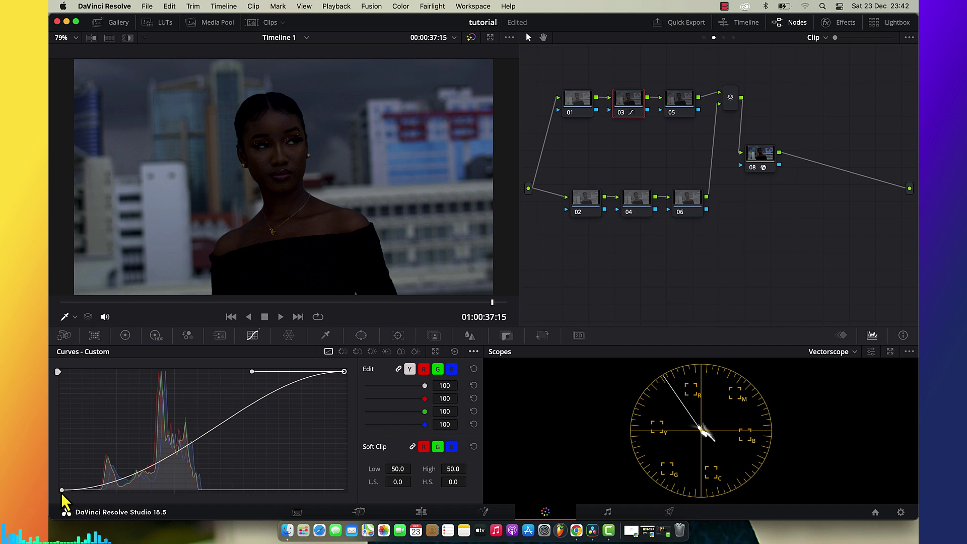
{"action": "left_click_drag", "start_coordinate": [62, 496], "coordinate": [139, 497]}
{"action": "left_click_drag", "start_coordinate": [345, 372], "coordinate": [198, 375]}
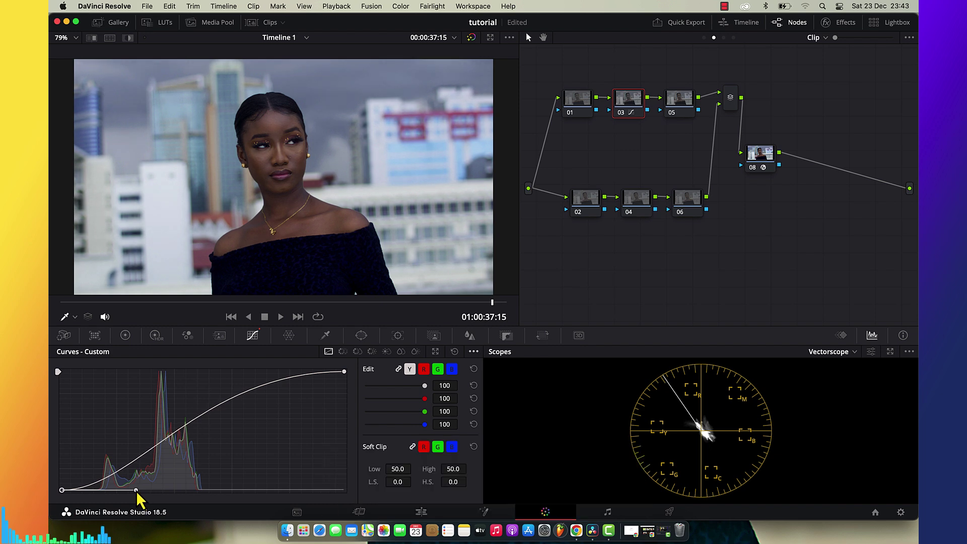
- Compare the clip with the contrast curve node switched off and on in the full-screen viewer
{"action": "key", "text": "super+f"}
{"action": "key", "text": "shift+d"}
{"action": "key", "text": "shift+d"}
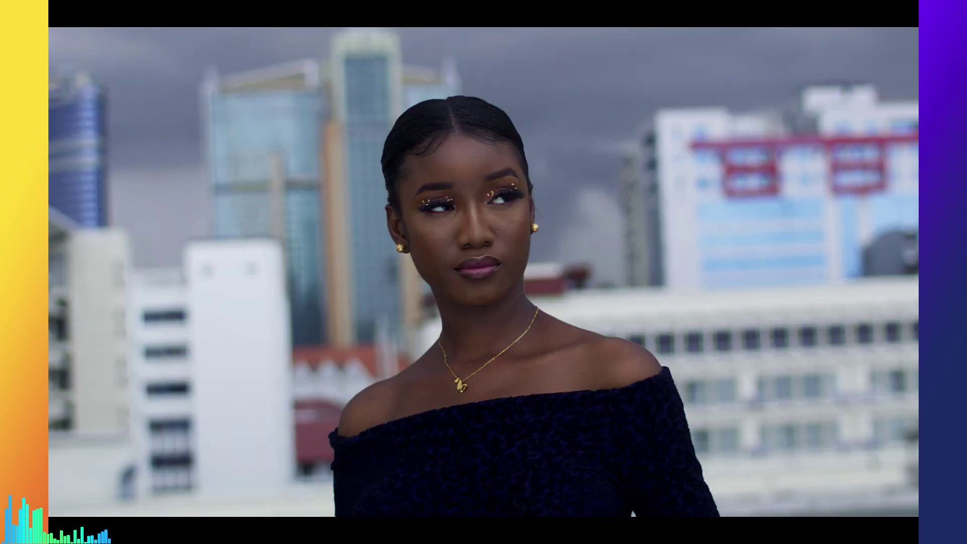
{"action": "key", "text": "shift+d"}
{"action": "key", "text": "shift+d"}
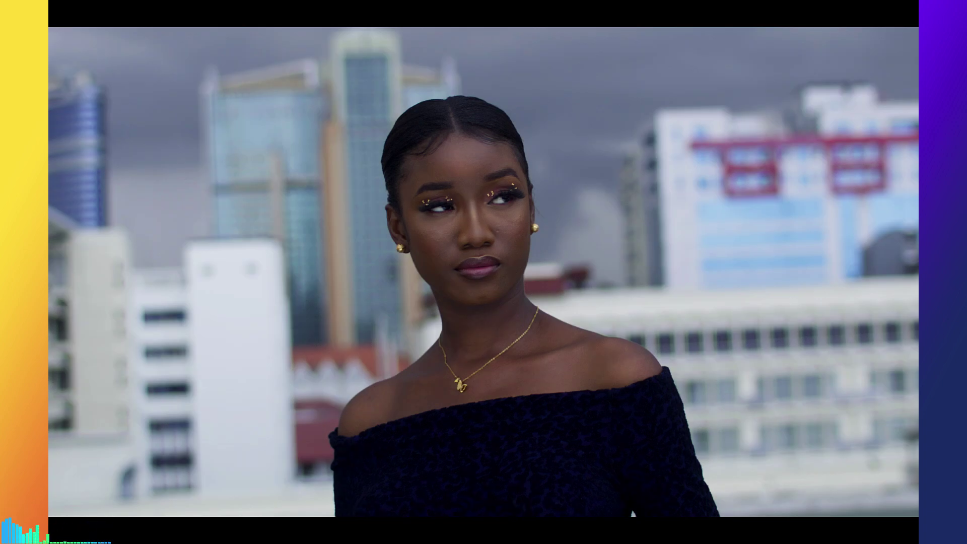
{"action": "key", "text": "super+f"}
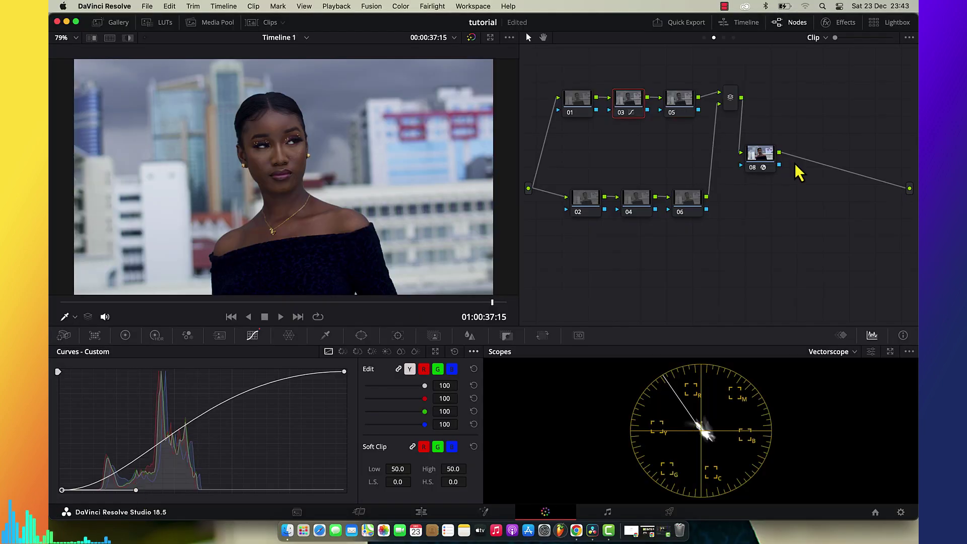
- Add a serial node after the Color Space Transform, place it below the lower branch, and apply the False Color effect to it
{"action": "left_click", "coordinate": [760, 155]}
{"action": "key", "text": "alt+s"}
{"action": "left_click_drag", "start_coordinate": [835, 154], "coordinate": [615, 273]}
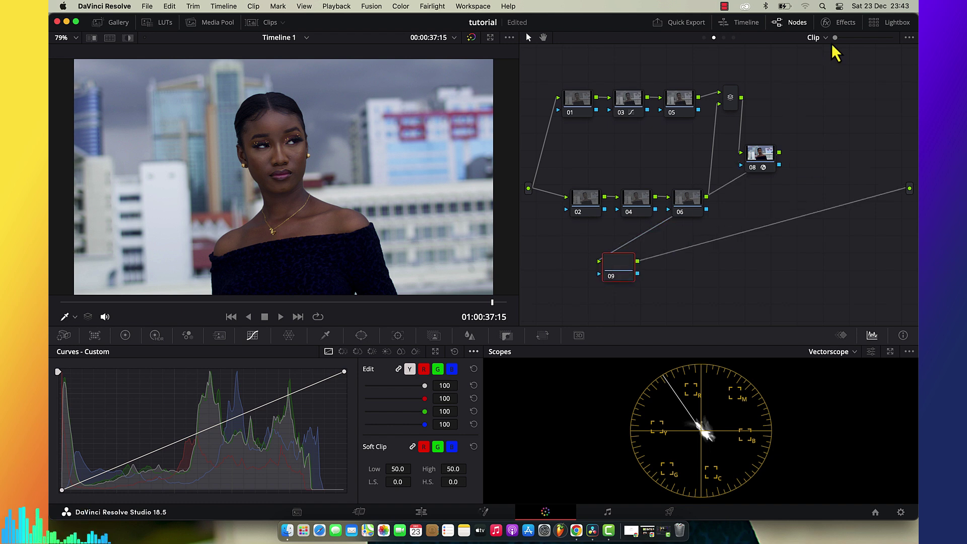
{"action": "left_click", "coordinate": [828, 23]}
{"action": "left_click", "coordinate": [889, 39]}
{"action": "type", "text": "fals"}
{"action": "left_click_drag", "start_coordinate": [813, 106], "coordinate": [752, 173]}
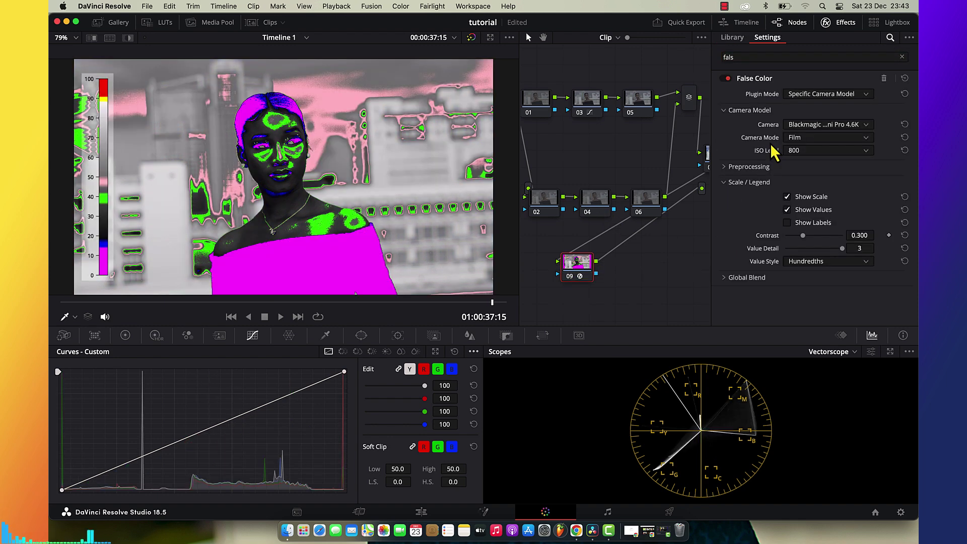
- Set the False Color plugin mode to Creative with the Exposure Guide style, and close the effects library
{"action": "left_click", "coordinate": [818, 124]}
{"action": "left_click", "coordinate": [819, 125]}
{"action": "left_click", "coordinate": [822, 94]}
{"action": "left_click", "coordinate": [821, 122]}
{"action": "left_click", "coordinate": [817, 126]}
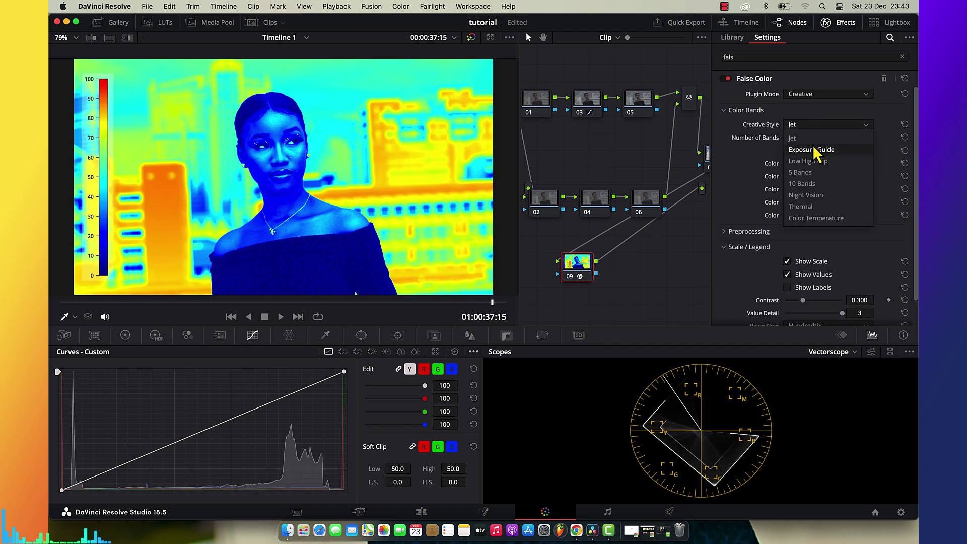
{"action": "left_click", "coordinate": [851, 137]}
{"action": "left_click", "coordinate": [845, 27]}
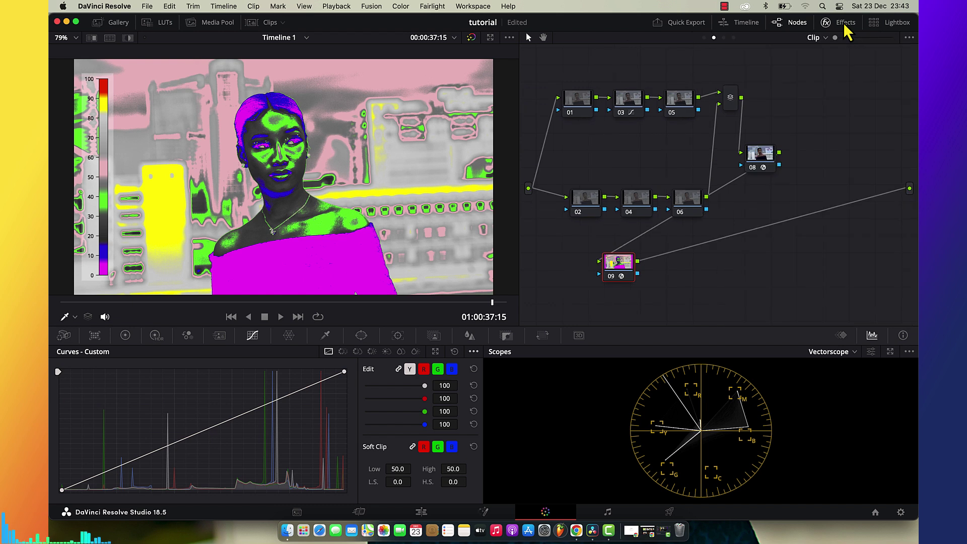
- On the first upper-branch node, set Shadows to 32.50 and Highlights to -42.50
{"action": "left_click", "coordinate": [704, 38]}
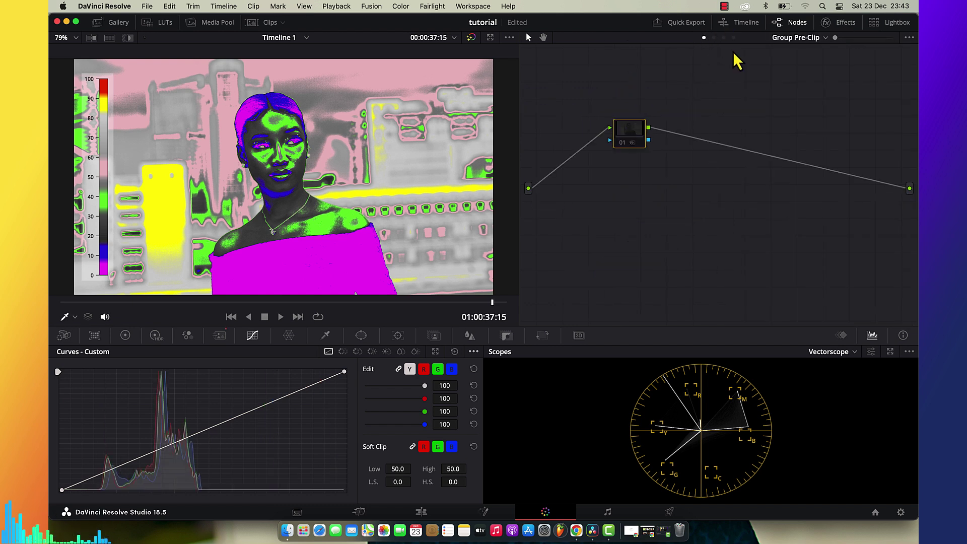
{"action": "left_click", "coordinate": [717, 41]}
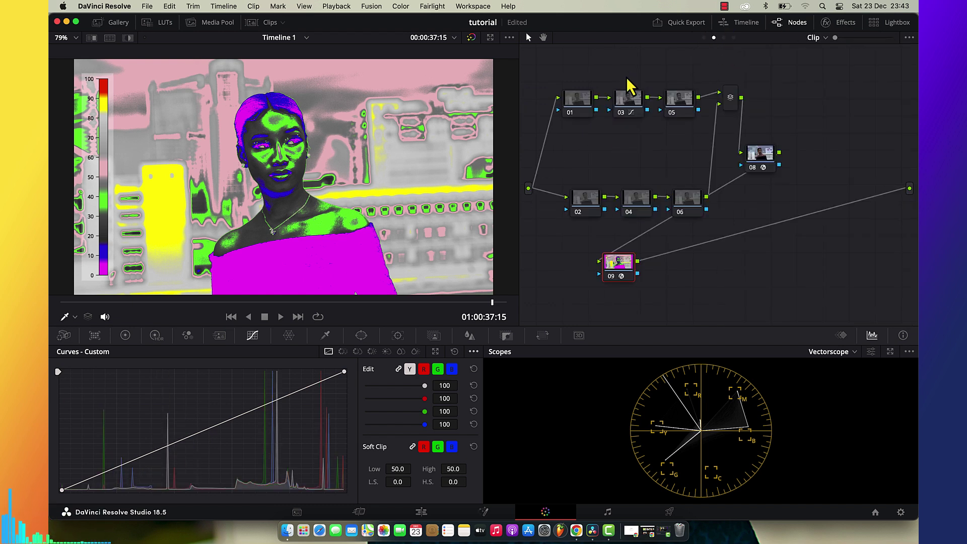
{"action": "left_click", "coordinate": [586, 105]}
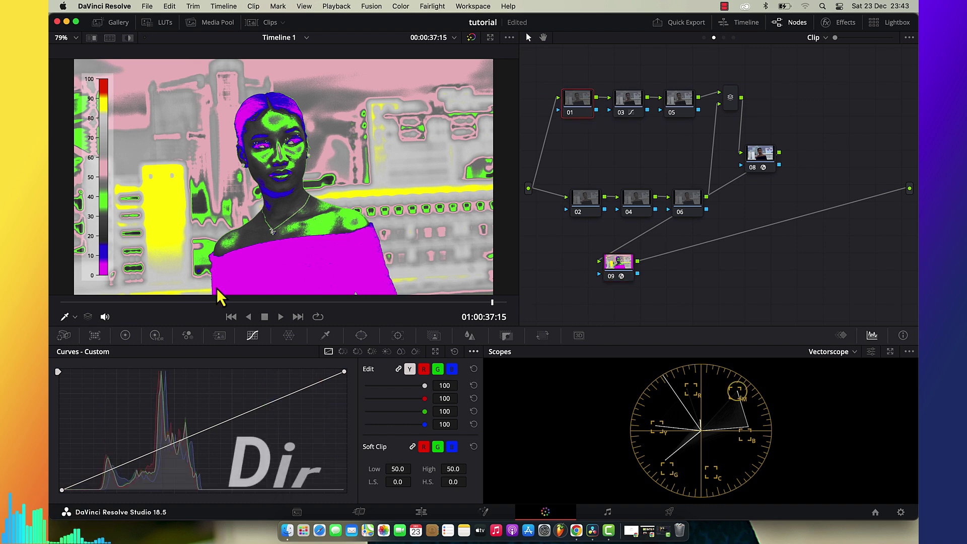
{"action": "left_click", "coordinate": [126, 336]}
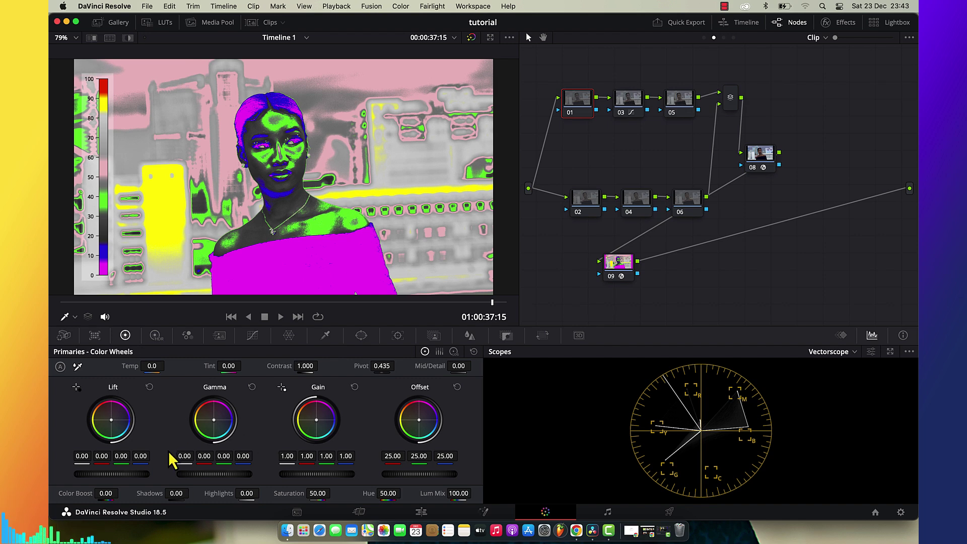
{"action": "left_click_drag", "start_coordinate": [177, 494], "coordinate": [193, 492]}
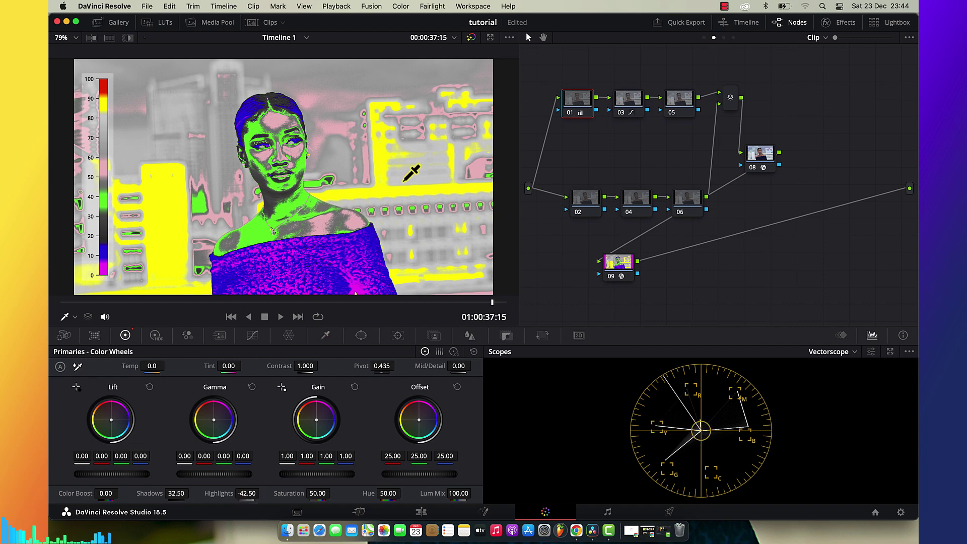
- Delete the False Color node from the clip's node tree
{"action": "left_click", "coordinate": [723, 38]}
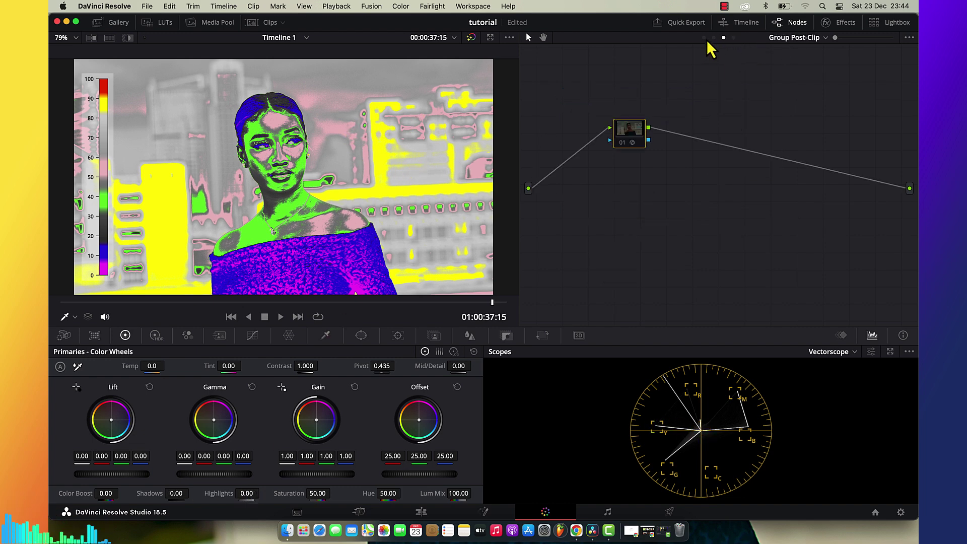
{"action": "left_click", "coordinate": [714, 38]}
{"action": "left_click", "coordinate": [624, 275]}
{"action": "key", "text": "BackSpace"}
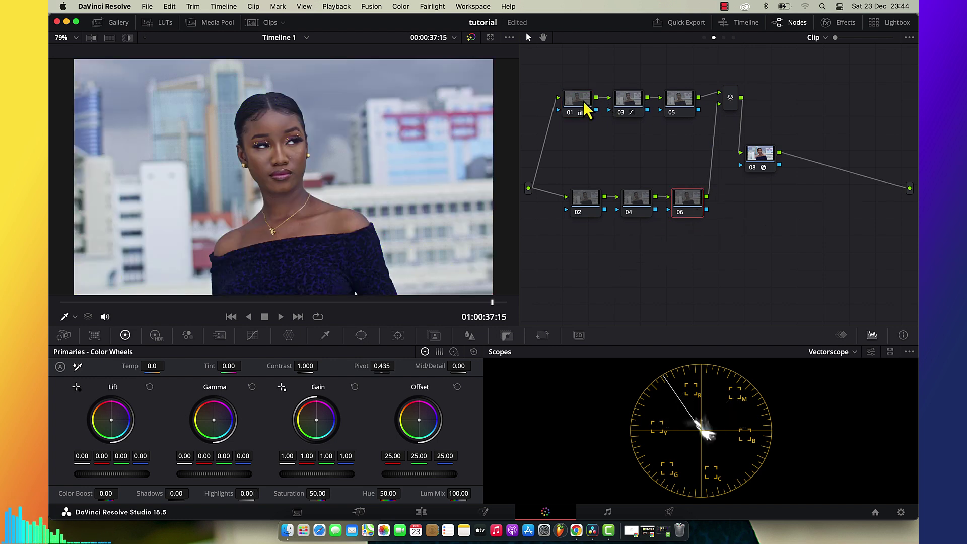
- Compare the clip with the first upper-branch node's exposure adjustment off and on in the full-screen viewer
{"action": "left_click", "coordinate": [592, 108]}
{"action": "key", "text": "super+f"}
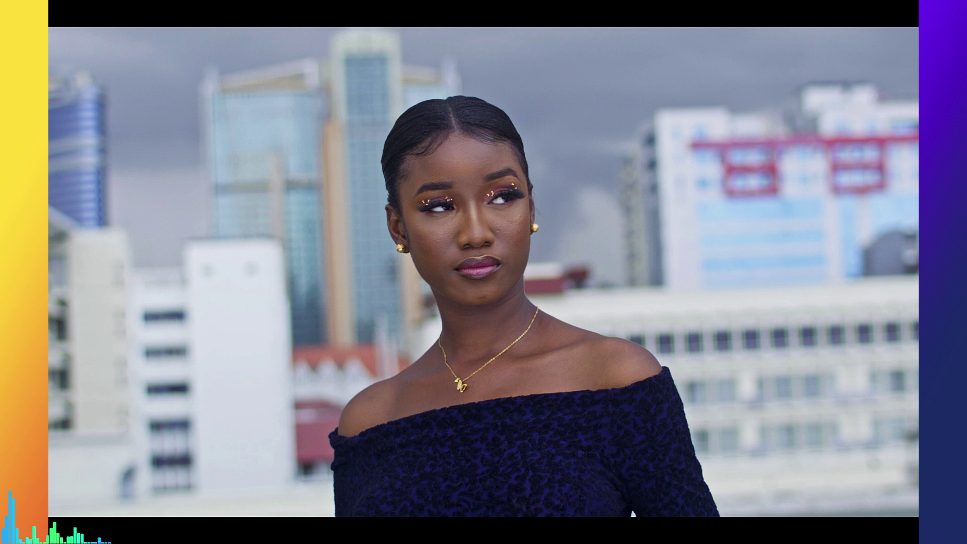
{"action": "key", "text": "ctrl+d"}
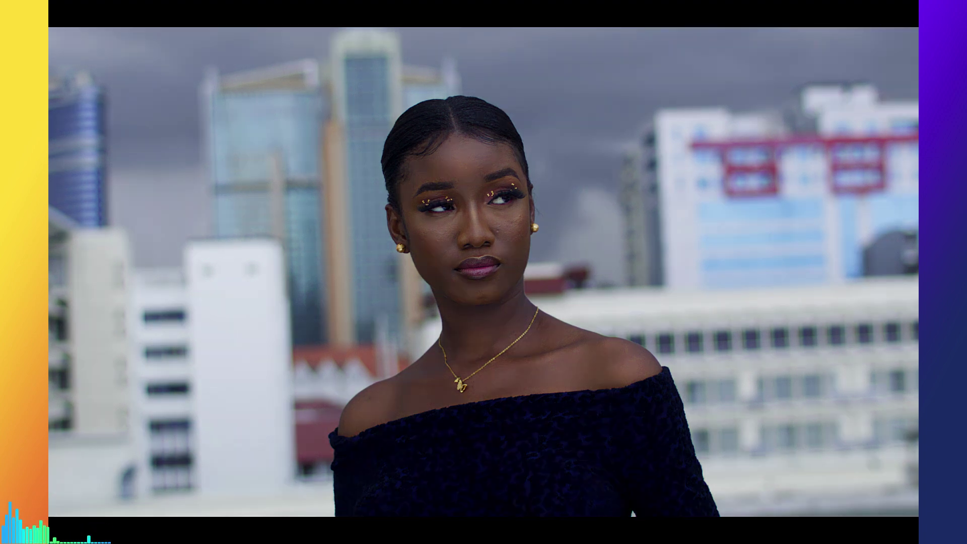
{"action": "key", "text": "ctrl+d"}
{"action": "key", "text": "ctrl+d"}
{"action": "key", "text": "ctrl+d"}
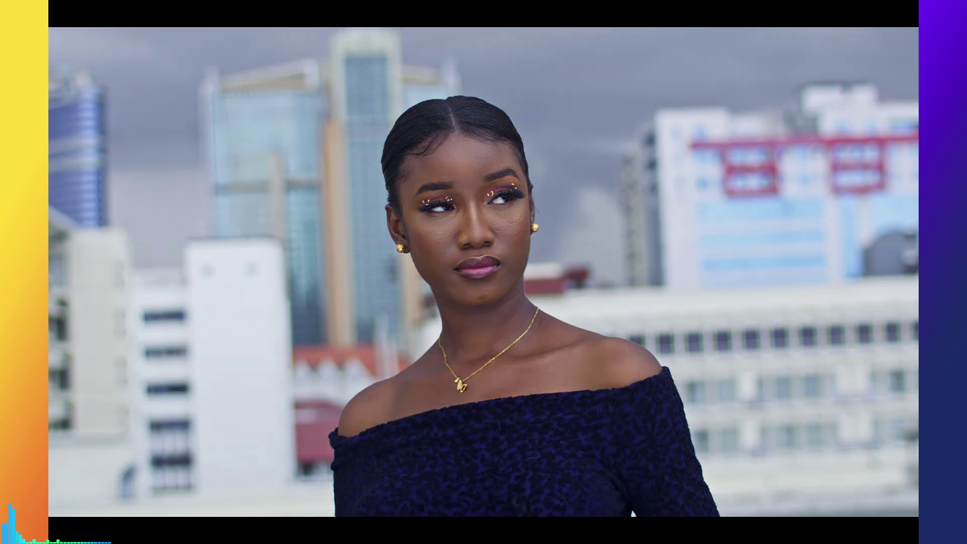
{"action": "key", "text": "ctrl+f"}
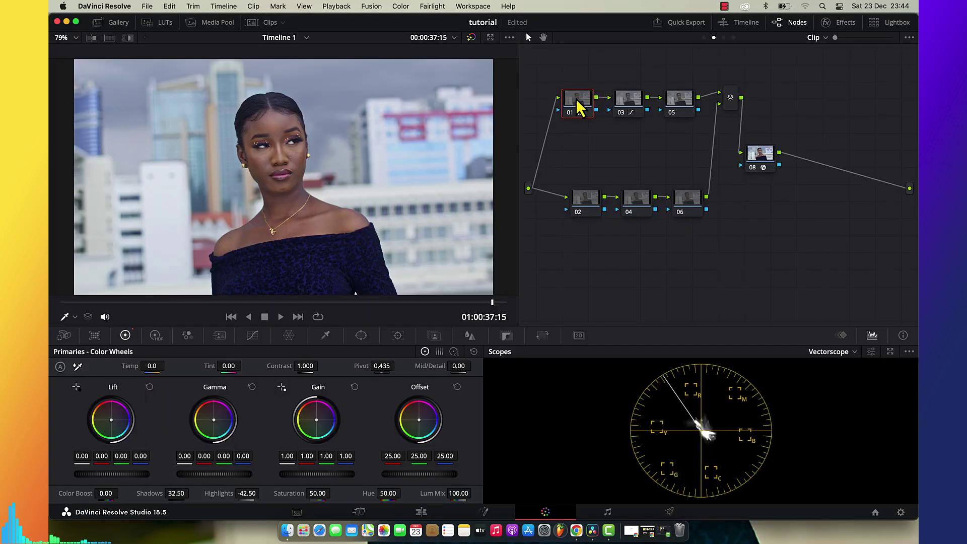
- Save the project and label the first lower-branch node with the Kodak film stock name
{"action": "left_click", "coordinate": [592, 206]}
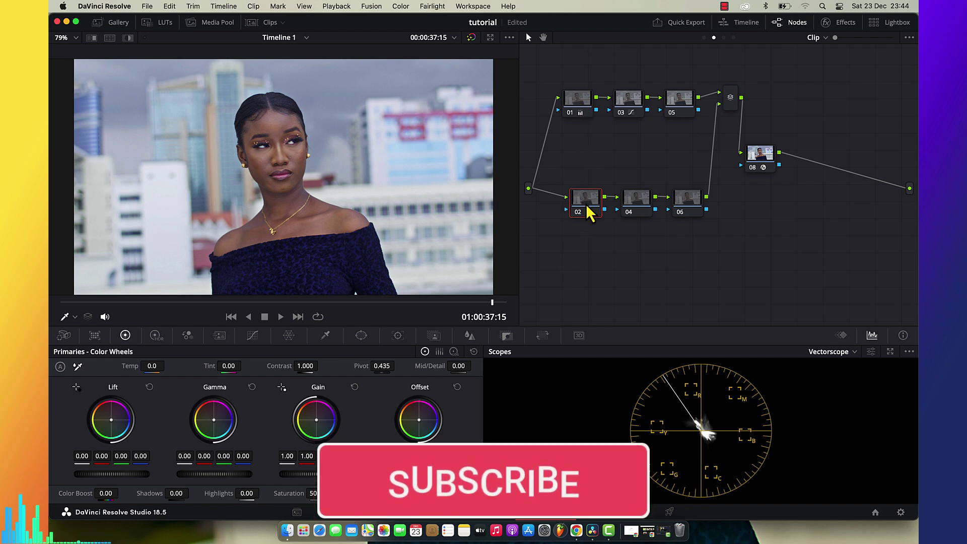
{"action": "key", "text": "super+s"}
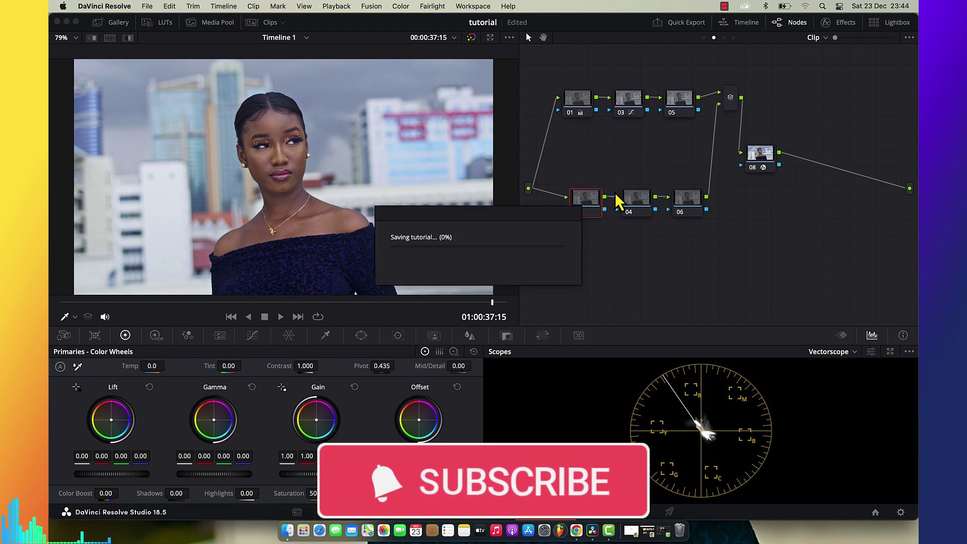
{"action": "right_click", "coordinate": [586, 211]}
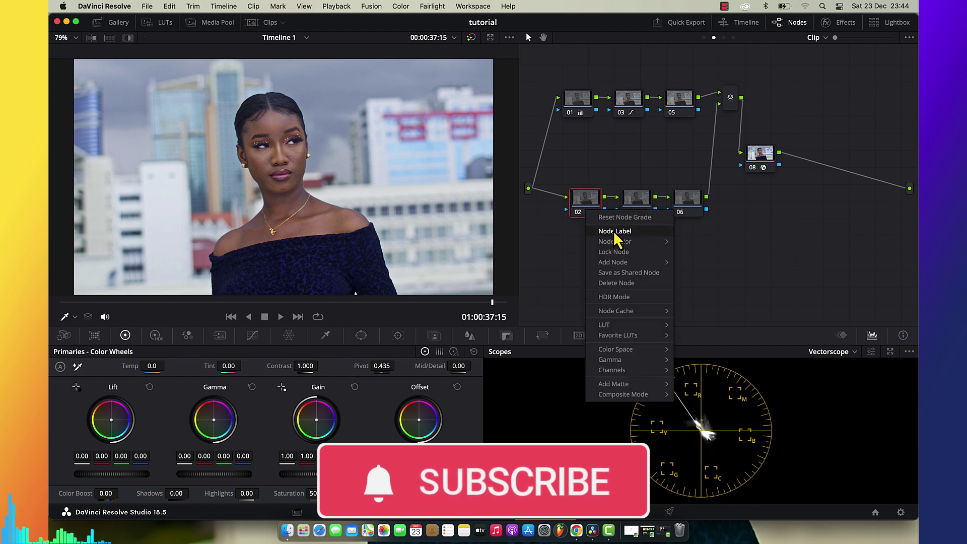
{"action": "left_click", "coordinate": [613, 232]}
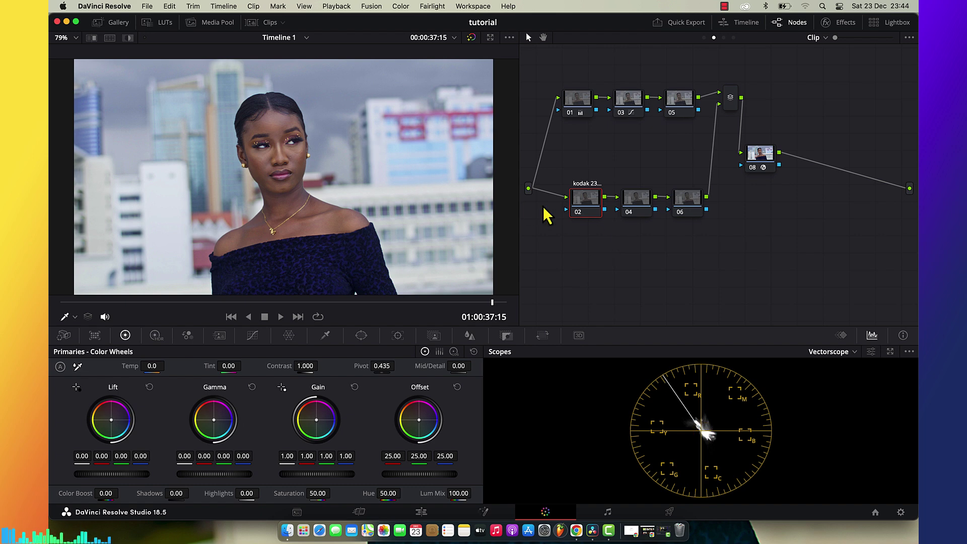
- Apply the Rec709 Kodak 2383 D55 film look LUT to the labelled Kodak node and review it full screen
{"action": "left_click", "coordinate": [159, 22]}
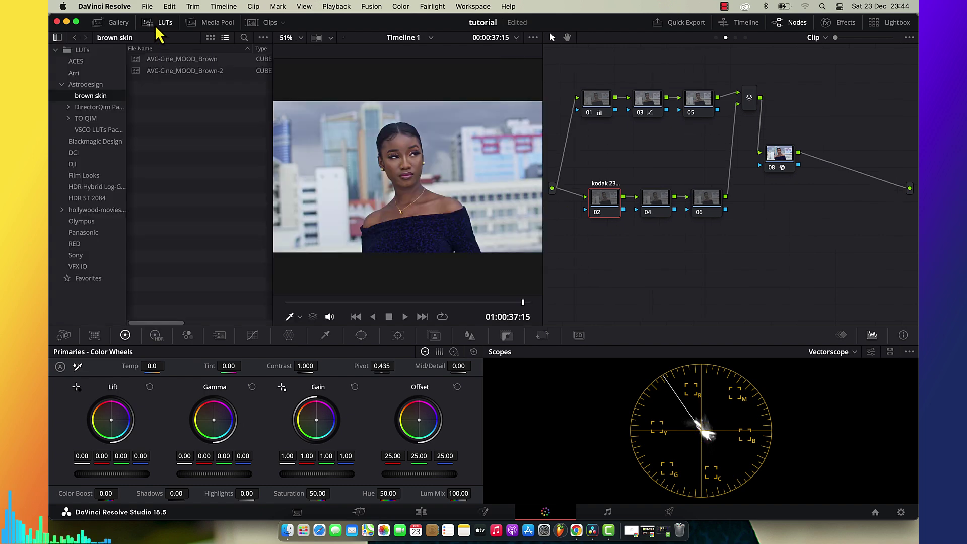
{"action": "left_click", "coordinate": [89, 177]}
{"action": "double_click", "coordinate": [237, 162]}
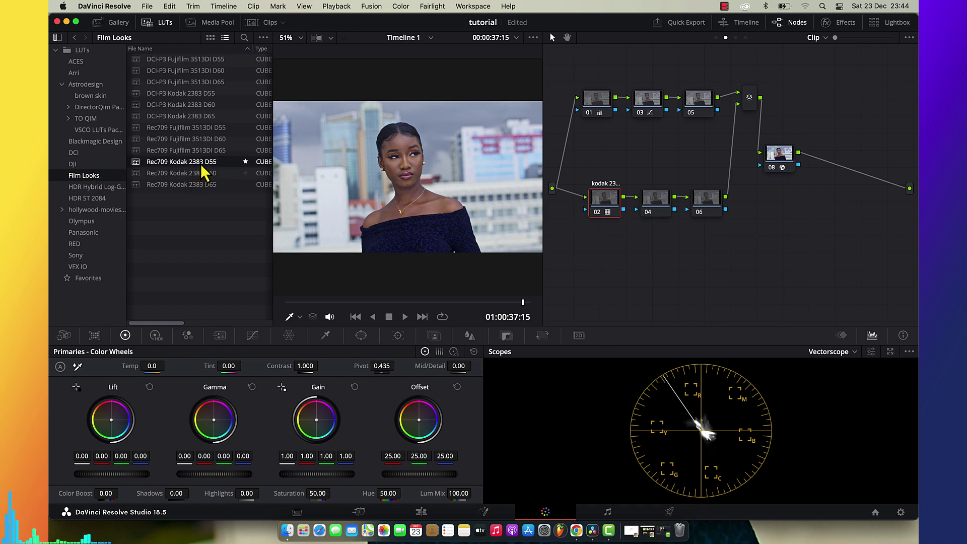
{"action": "left_click", "coordinate": [161, 23]}
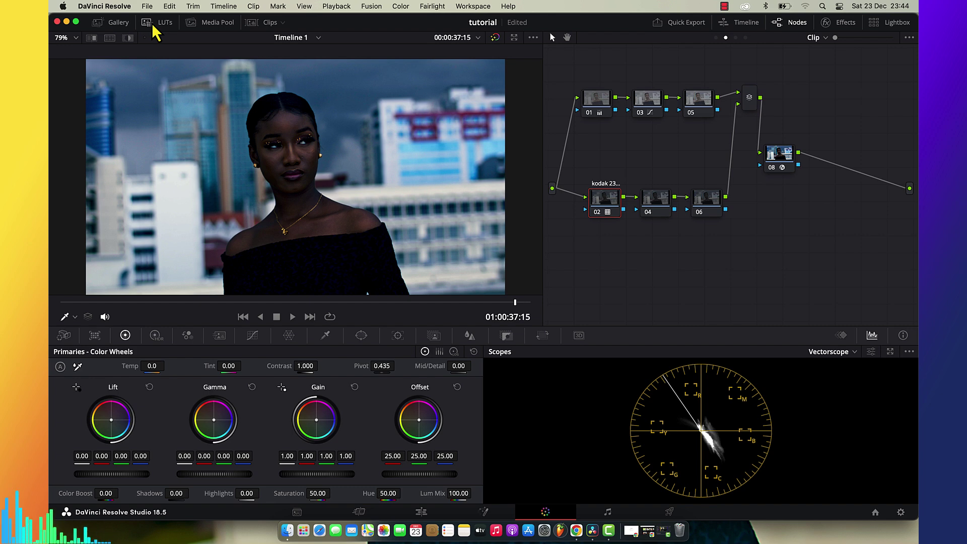
{"action": "key", "text": "super+f"}
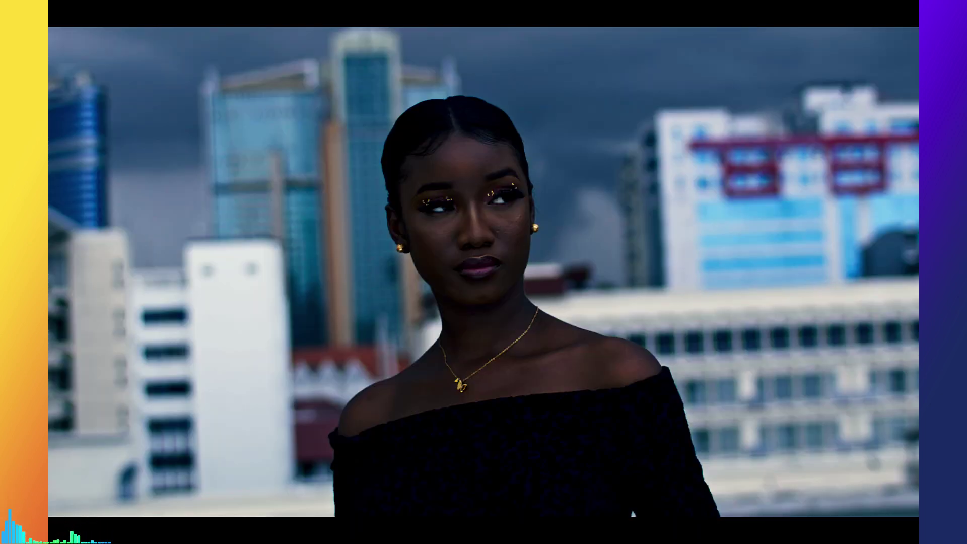
{"action": "key", "text": "super+f"}
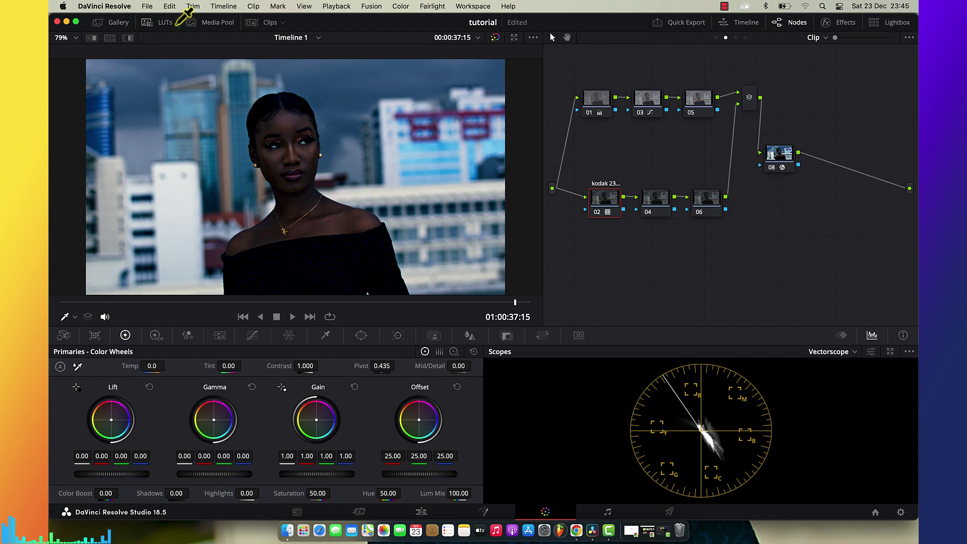
- Set the Kodak node's key output gain to 0.3
{"action": "left_click", "coordinate": [511, 335]}
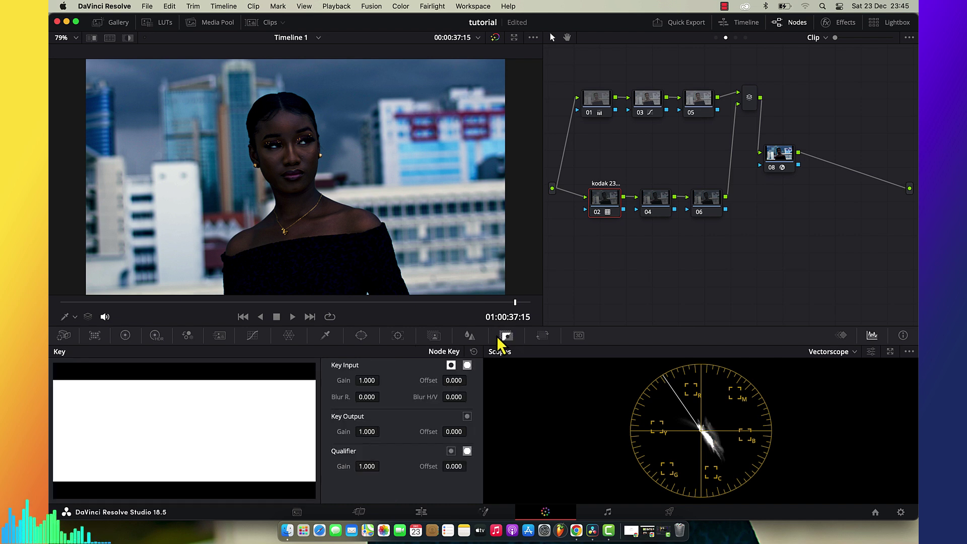
{"action": "left_click", "coordinate": [361, 432]}
{"action": "type", "text": "0.3"}
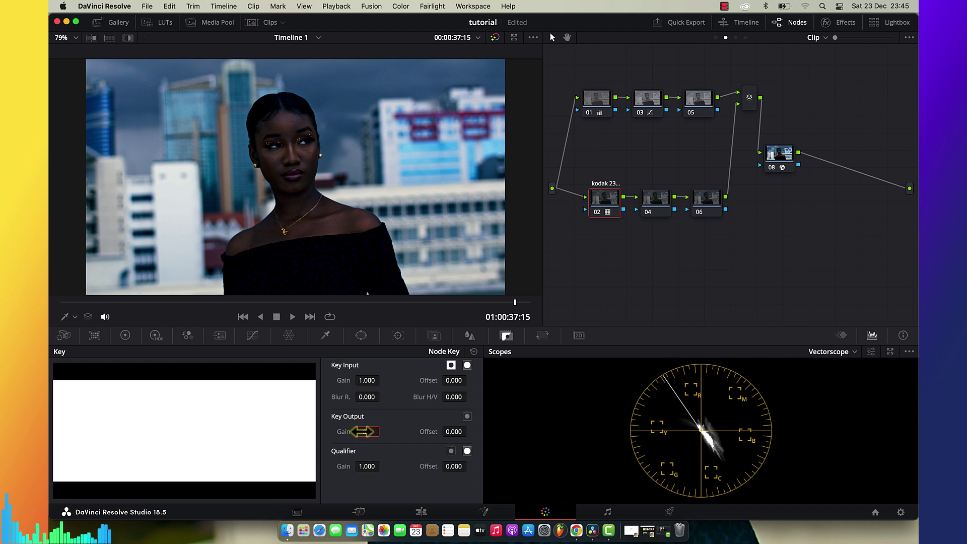
{"action": "key", "text": "Return"}
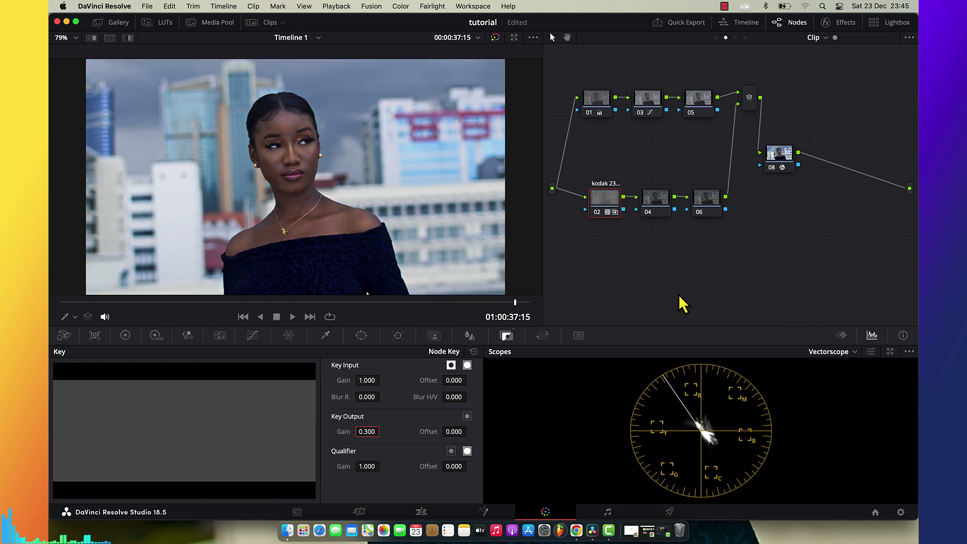
- Compare the image with the Kodak node switched off and on
{"action": "key", "text": "super+d"}
{"action": "key", "text": "super+d"}
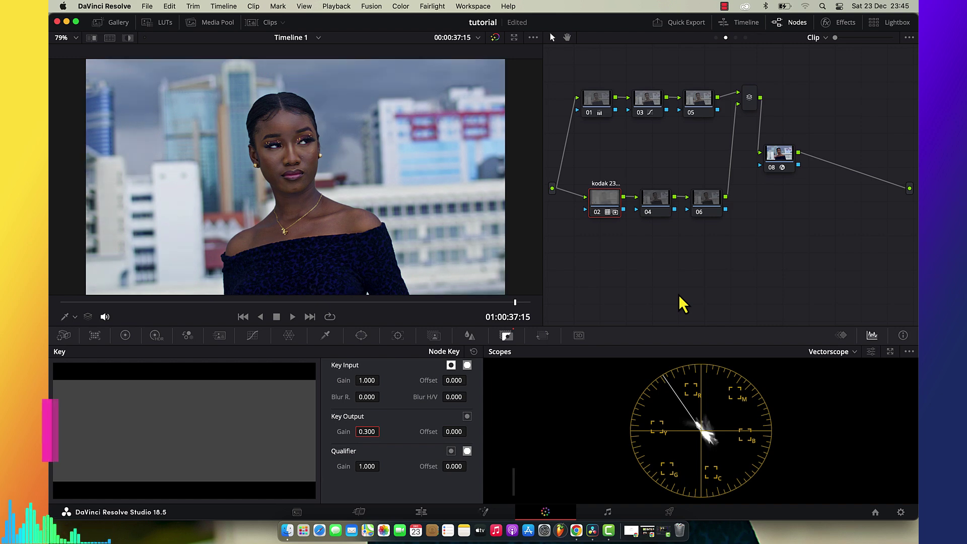
{"action": "key", "text": "super+d"}
{"action": "key", "text": "super+d"}
{"action": "key", "text": "super+d"}
{"action": "key", "text": "super+d"}
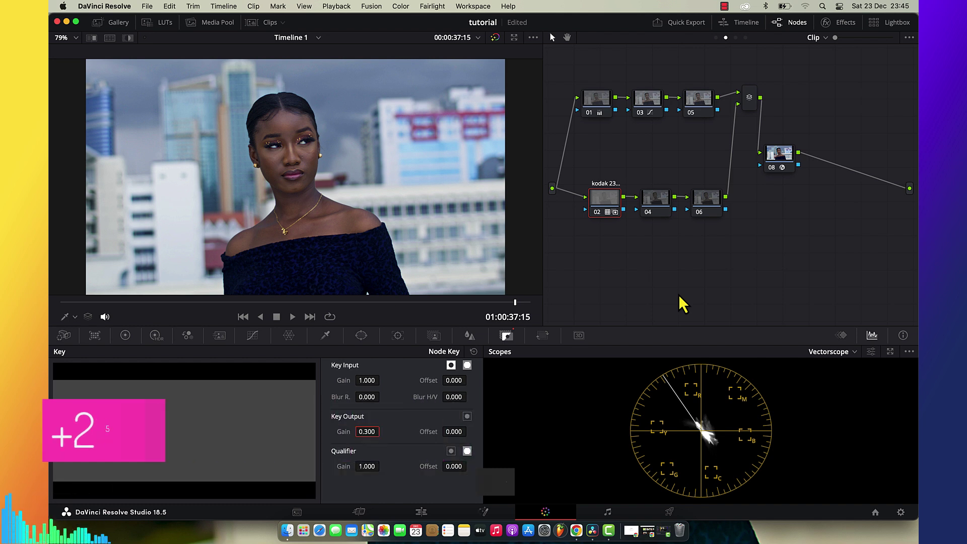
- Shift the gamma balance of the last upper-branch node slightly warmer, with blue at -0.01
{"action": "left_click", "coordinate": [703, 110]}
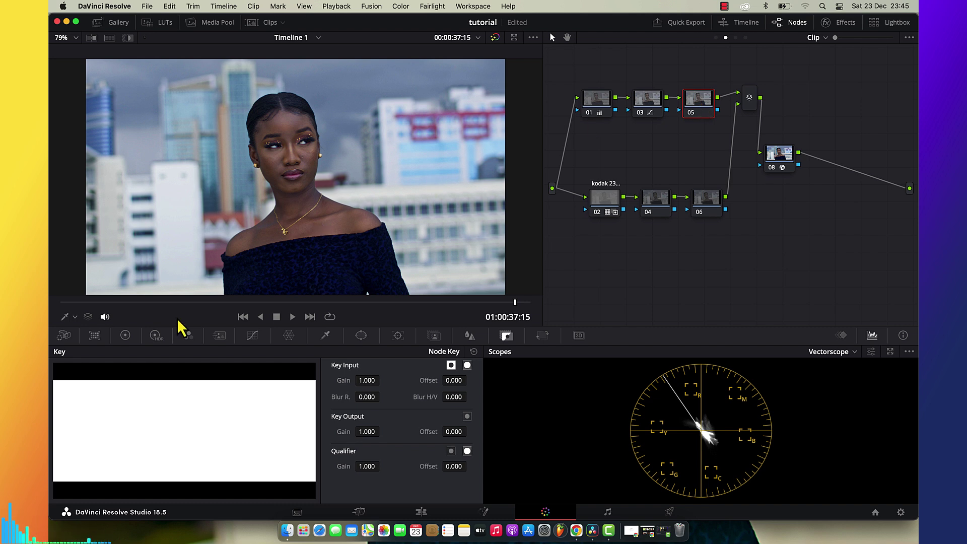
{"action": "left_click", "coordinate": [126, 336]}
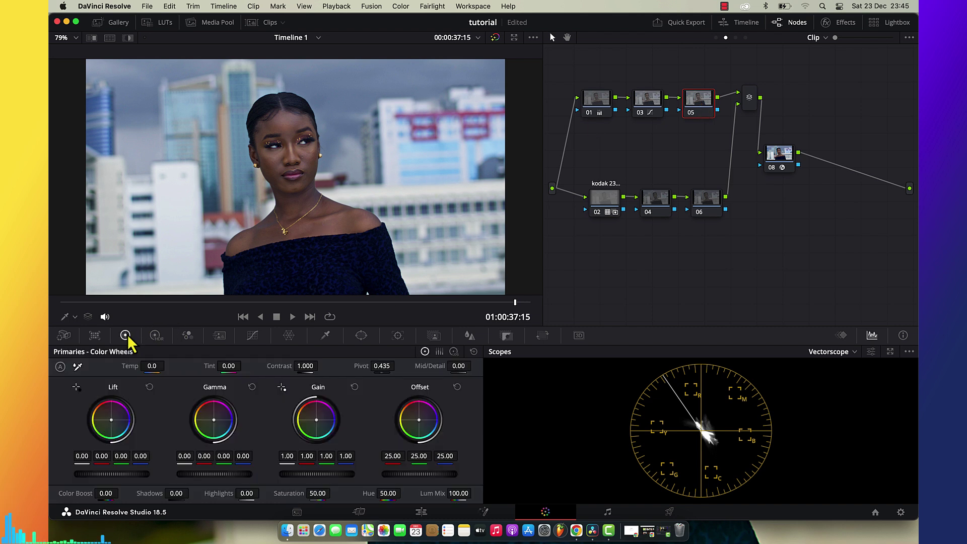
{"action": "left_click_drag", "start_coordinate": [216, 425], "coordinate": [217, 427]}
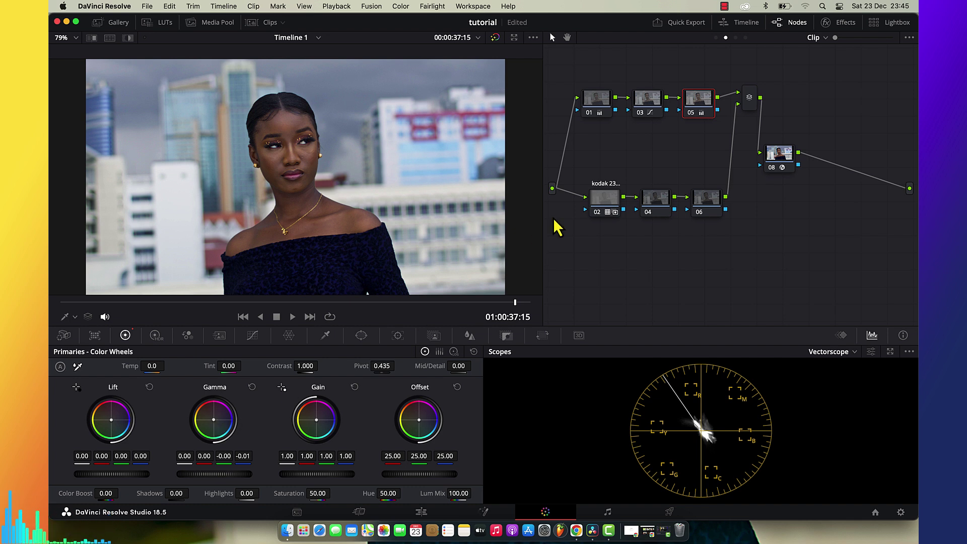
- Isolate the skin on node 04 with a 3D qualifier denoised at 13.1, and warm its gamma to red 0.02 and blue -0.02
{"action": "left_click", "coordinate": [655, 206]}
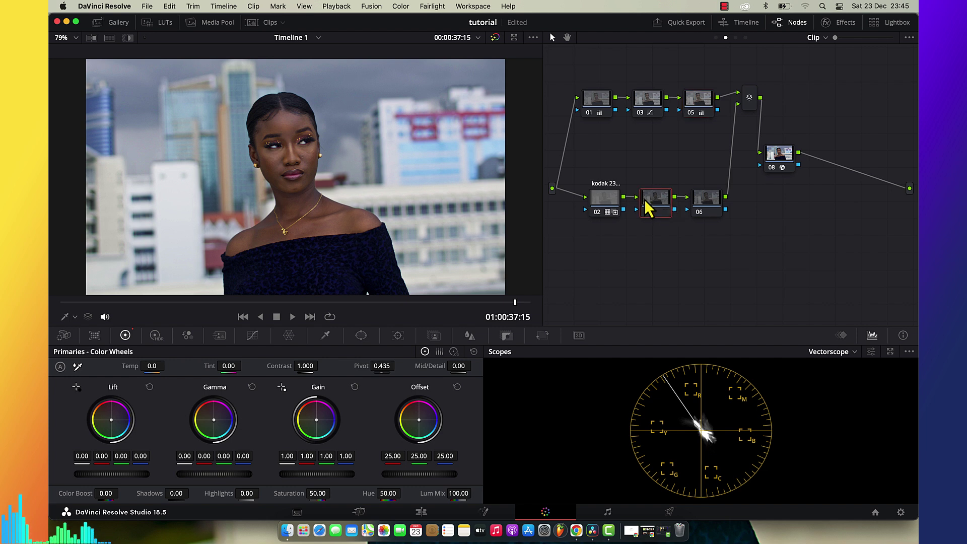
{"action": "left_click", "coordinate": [325, 335]}
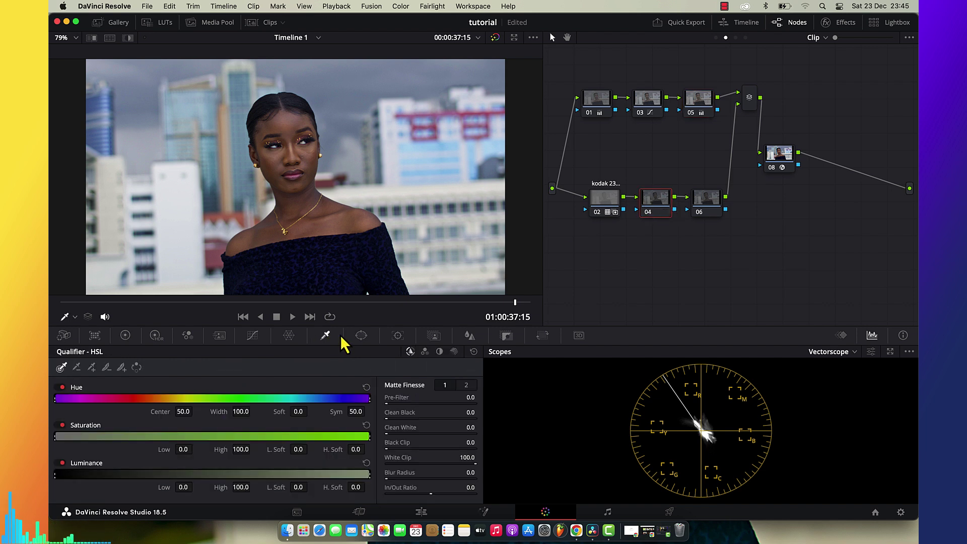
{"action": "left_click", "coordinate": [453, 351]}
{"action": "left_click_drag", "start_coordinate": [307, 121], "coordinate": [306, 127]}
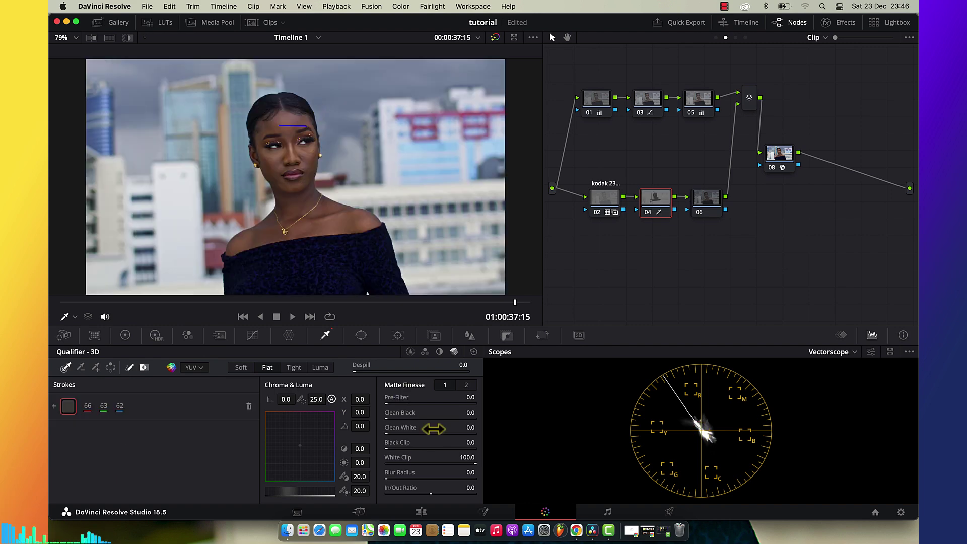
{"action": "left_click", "coordinate": [466, 384]}
{"action": "left_click_drag", "start_coordinate": [468, 427], "coordinate": [442, 431]}
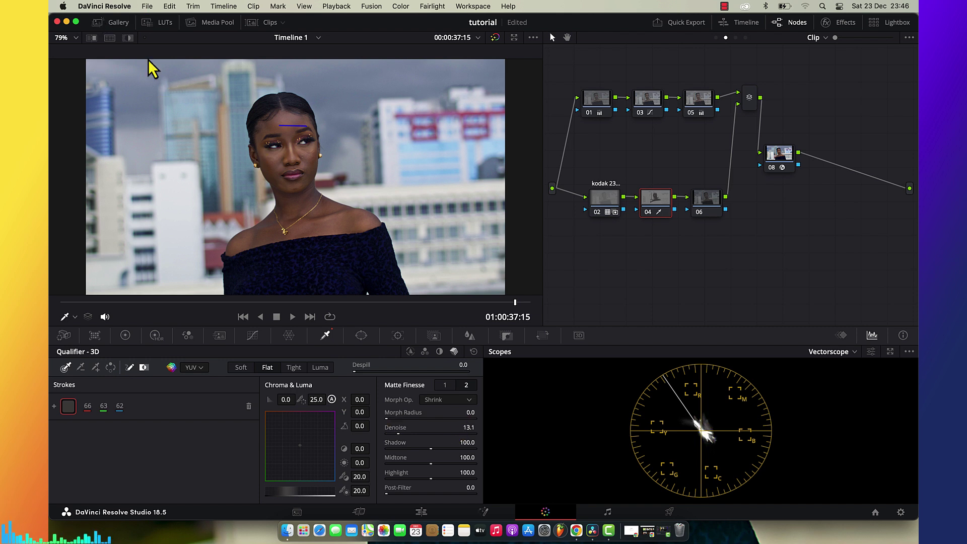
{"action": "left_click", "coordinate": [126, 335]}
{"action": "left_click_drag", "start_coordinate": [214, 419], "coordinate": [212, 418]}
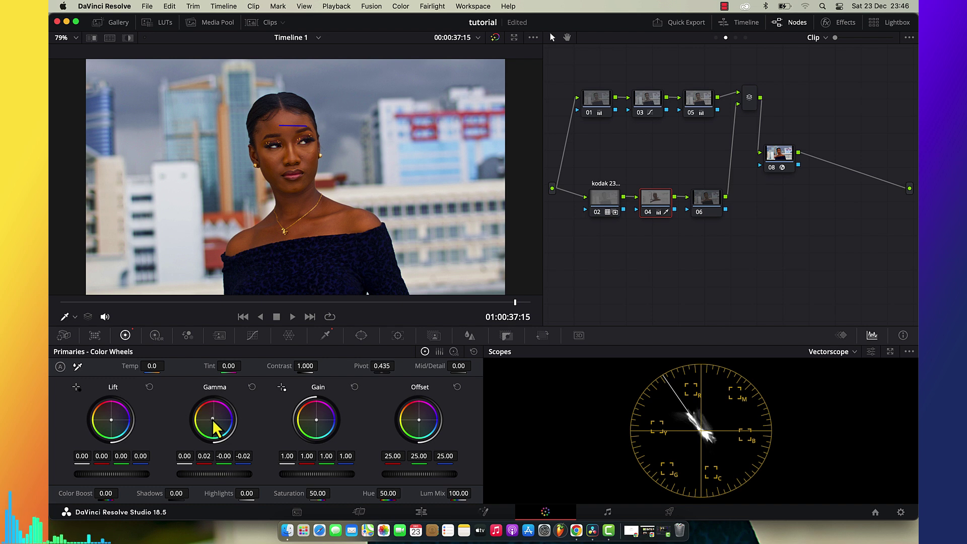
- Lower the blue channel of the blue output to 0.93 in node 06's RGB Mixer
{"action": "left_click", "coordinate": [708, 197]}
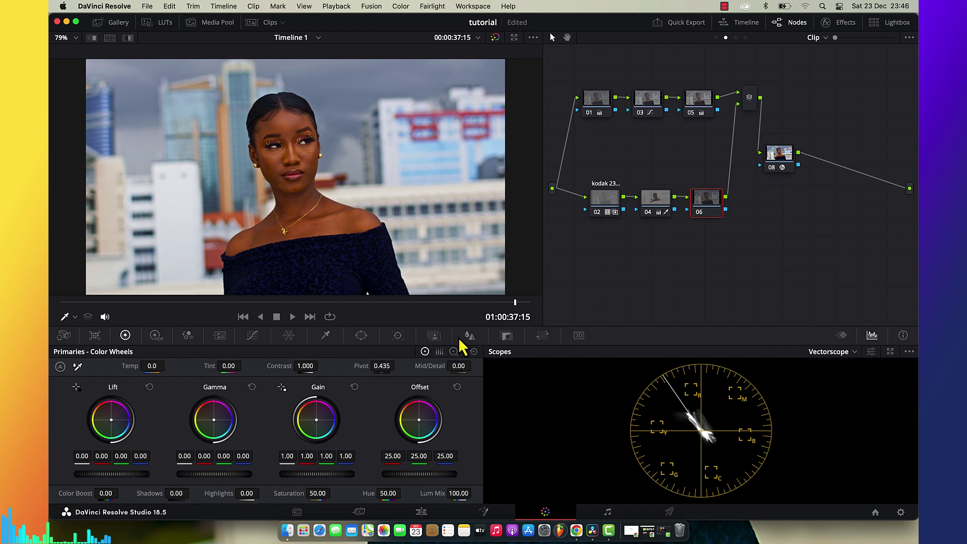
{"action": "left_click", "coordinate": [184, 340]}
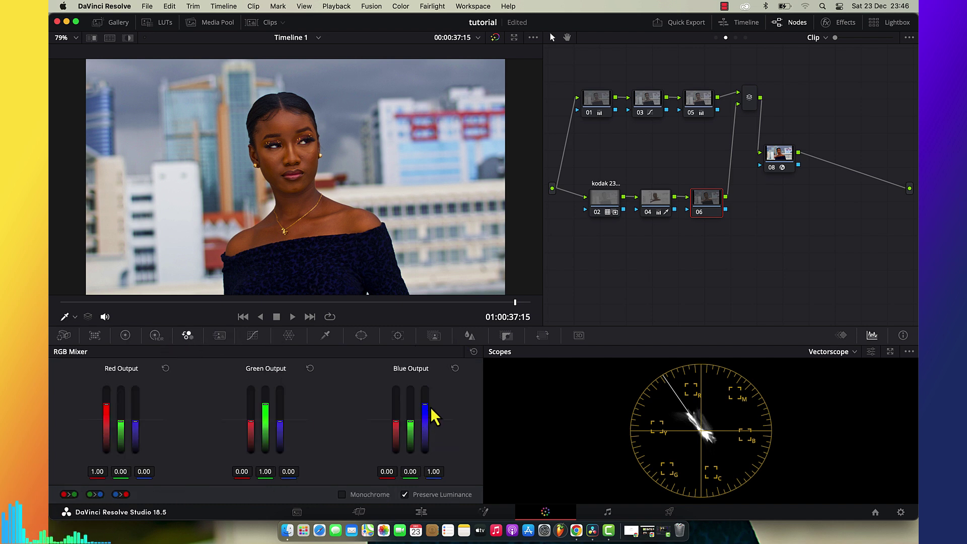
{"action": "mouse_move", "coordinate": [433, 471]}
{"action": "left_mouse_down"}
{"action": "mouse_move", "coordinate": [422, 471]}
{"action": "mouse_move", "coordinate": [460, 463]}
{"action": "left_mouse_up"}
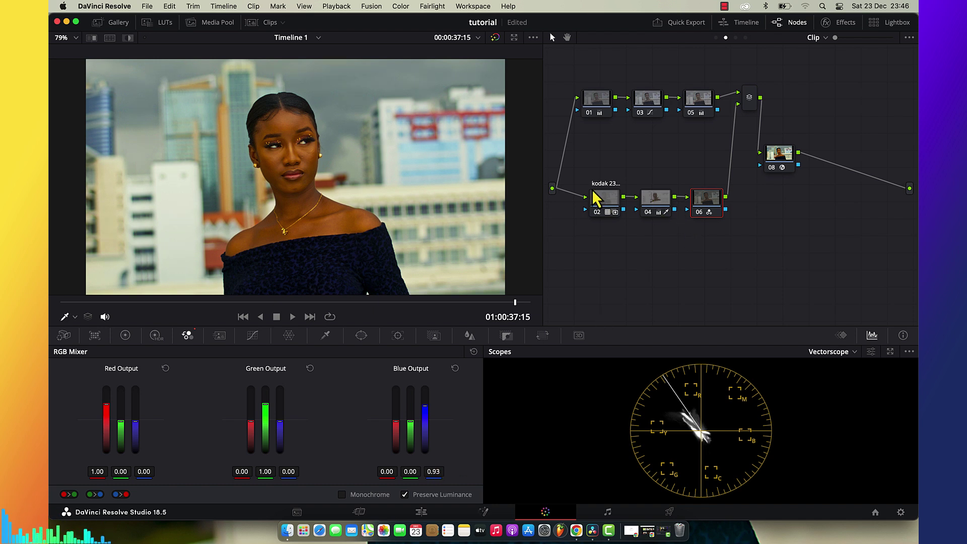
- Compare the warmed grade with the Kodak film look node off and on
{"action": "left_click", "coordinate": [606, 195]}
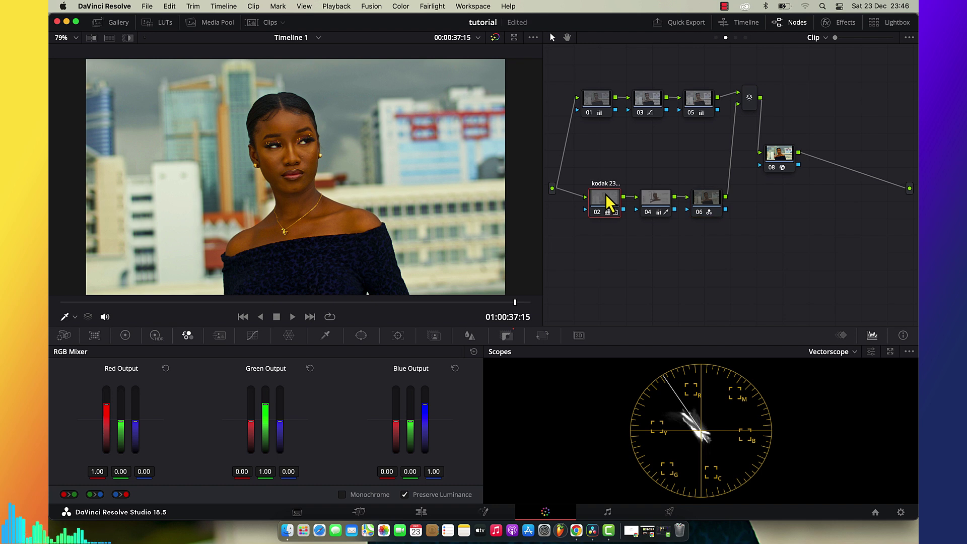
{"action": "key", "text": "super+d"}
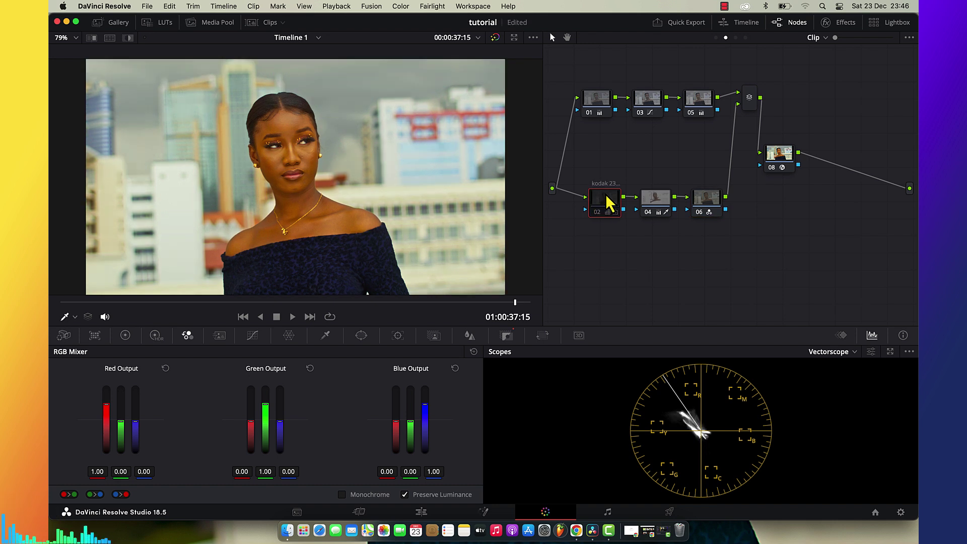
{"action": "key", "text": "super+d"}
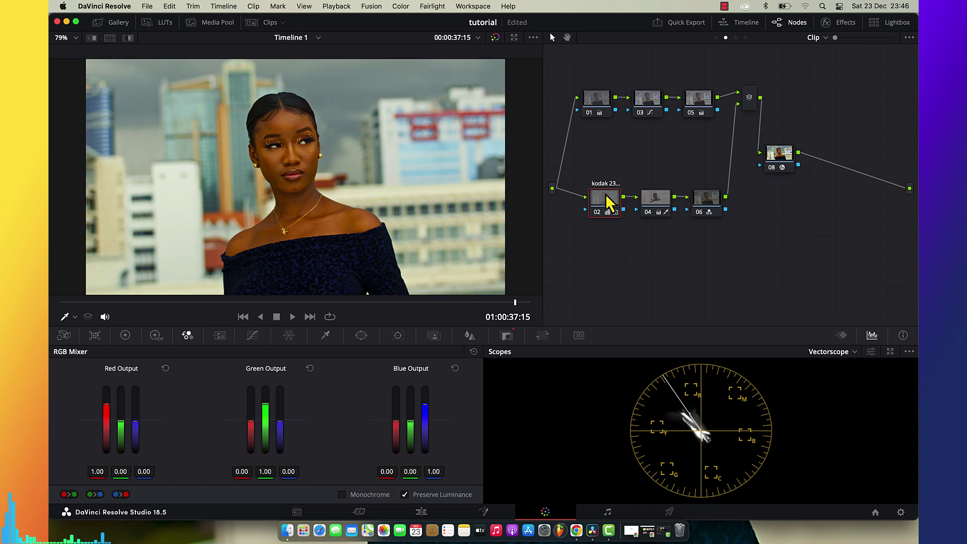
- Add a serial node after node 06 and rotate the hue sampled from the face toward red with Hue Vs Hue
{"action": "left_click", "coordinate": [710, 205]}
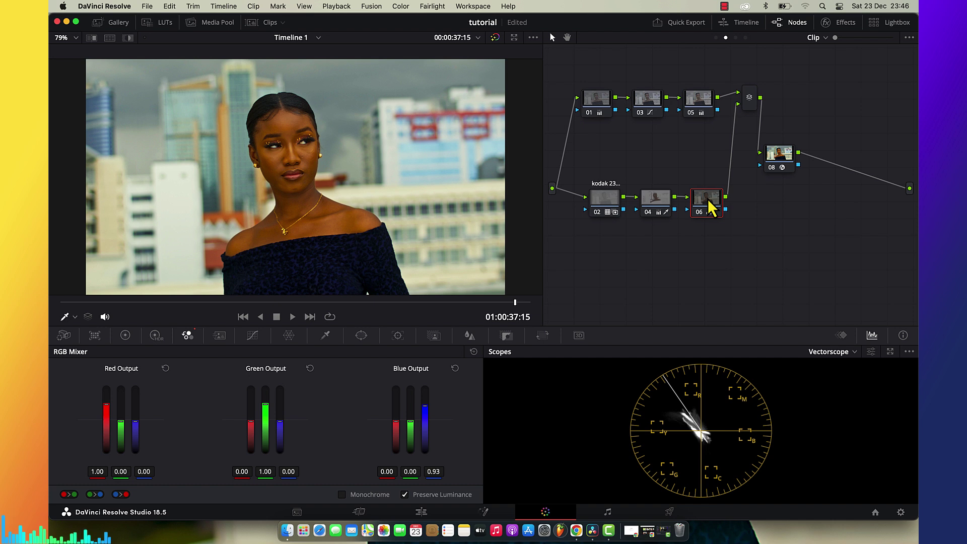
{"action": "key", "text": "alt+s"}
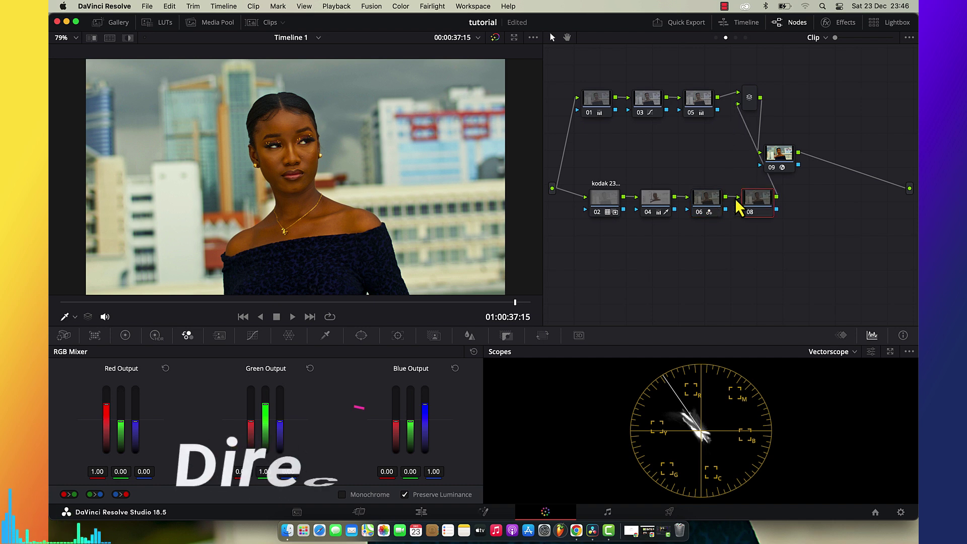
{"action": "left_click", "coordinate": [252, 335]}
{"action": "left_click", "coordinate": [343, 351]}
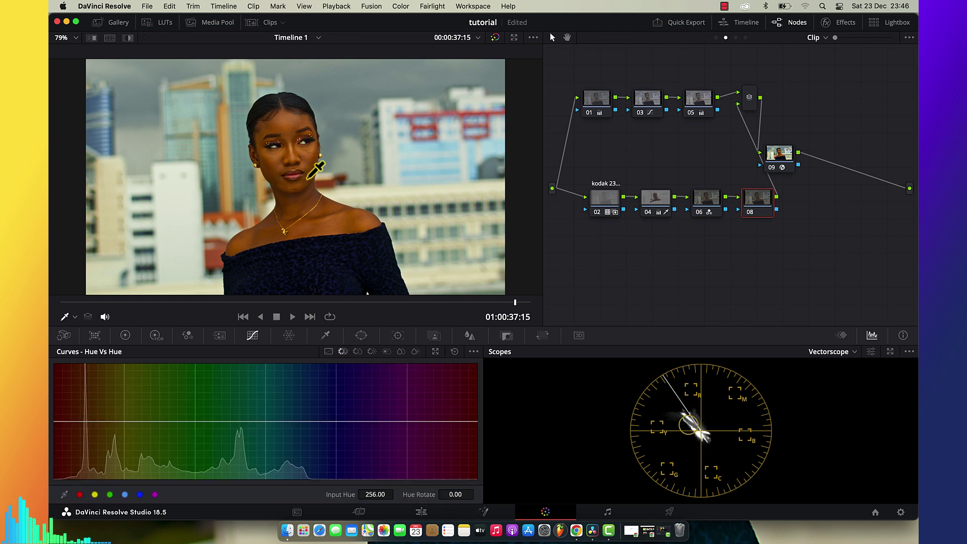
{"action": "left_click", "coordinate": [278, 121]}
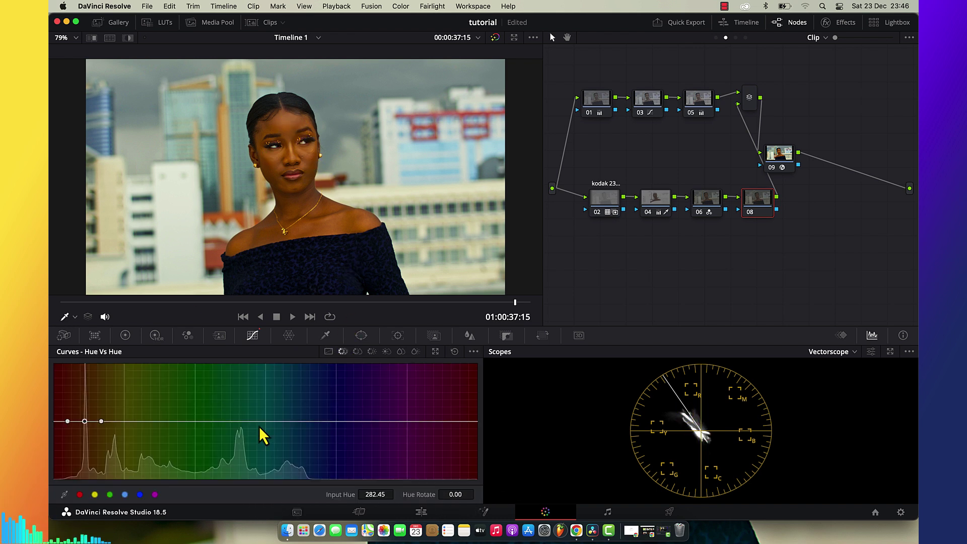
{"action": "left_click_drag", "start_coordinate": [455, 494], "coordinate": [483, 494]}
- Reduce the skin-tone saturation to 0.78 at input hue 285.01 with the node's Hue Vs Sat curve
{"action": "left_click", "coordinate": [357, 352]}
{"action": "left_click", "coordinate": [95, 494]}
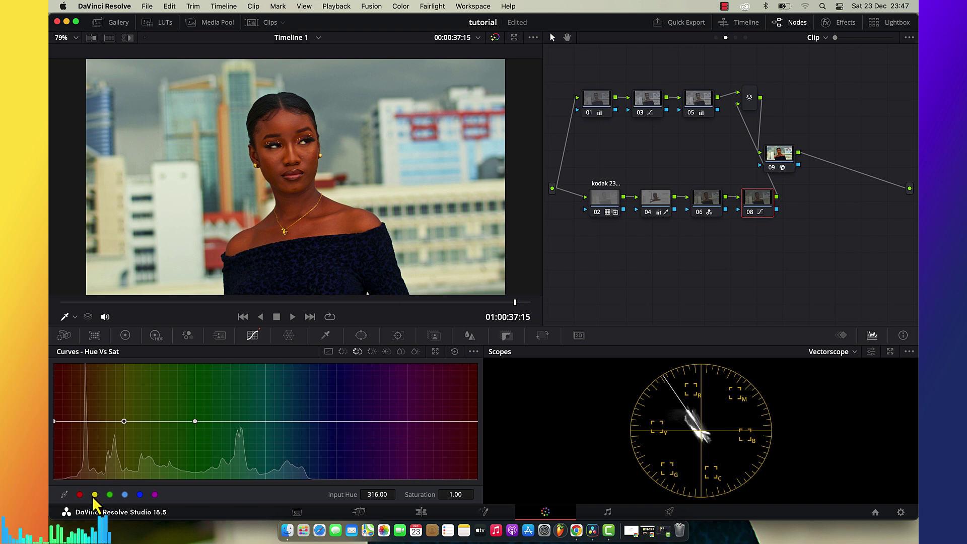
{"action": "left_click_drag", "start_coordinate": [86, 424], "coordinate": [88, 438]}
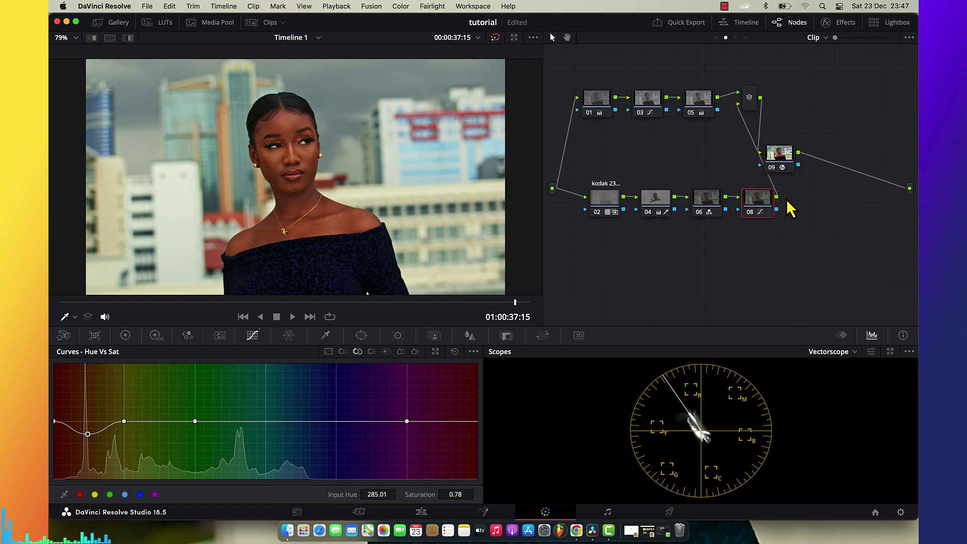
- Move the Color Space Transform node clear of the lower branch and add a serial node after node 08
{"action": "left_click_drag", "start_coordinate": [784, 163], "coordinate": [846, 114]}
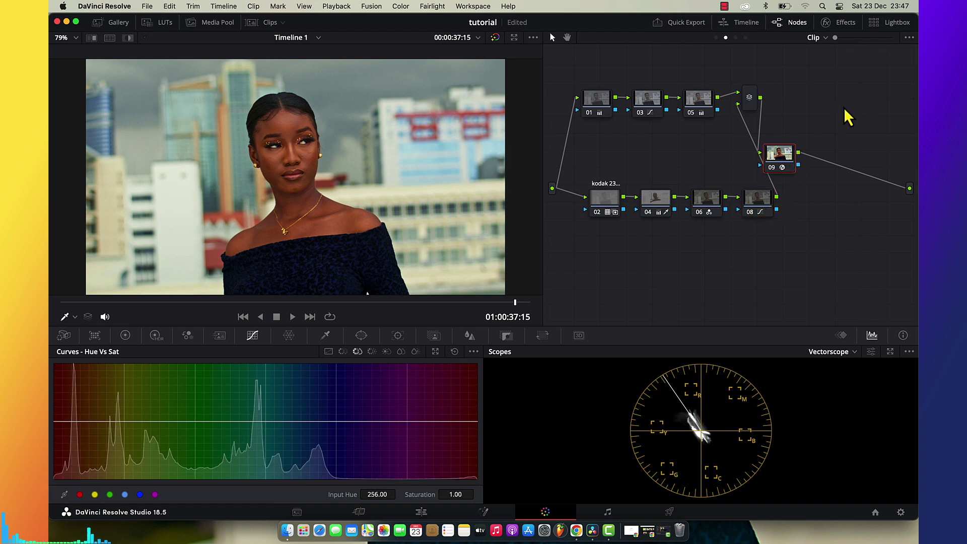
{"action": "left_click", "coordinate": [756, 197]}
{"action": "key", "text": "alt+s"}
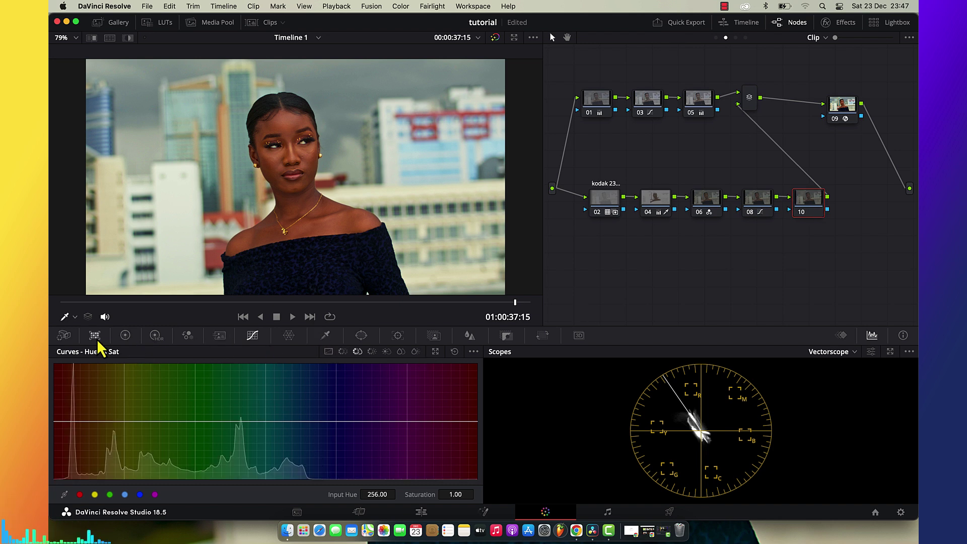
- Set the new node's color space to HSV, disable channels 1 and 3, and raise its gain to 1.28
{"action": "left_click", "coordinate": [124, 336]}
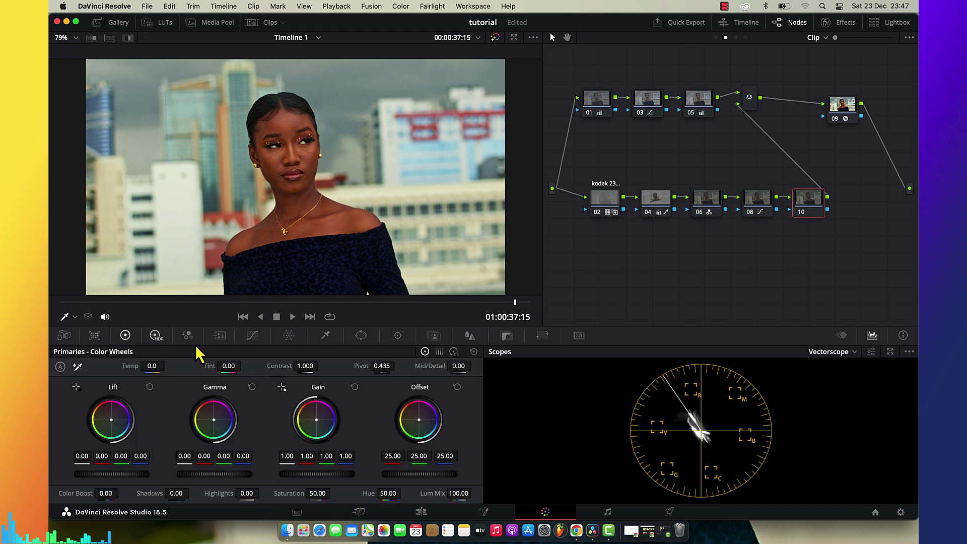
{"action": "right_click", "coordinate": [808, 201]}
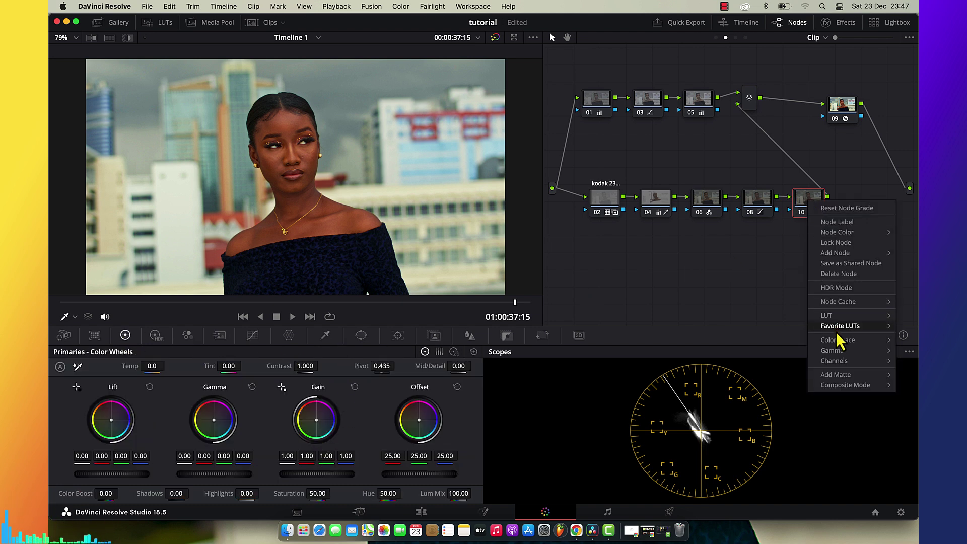
{"action": "mouse_move", "coordinate": [837, 346]}
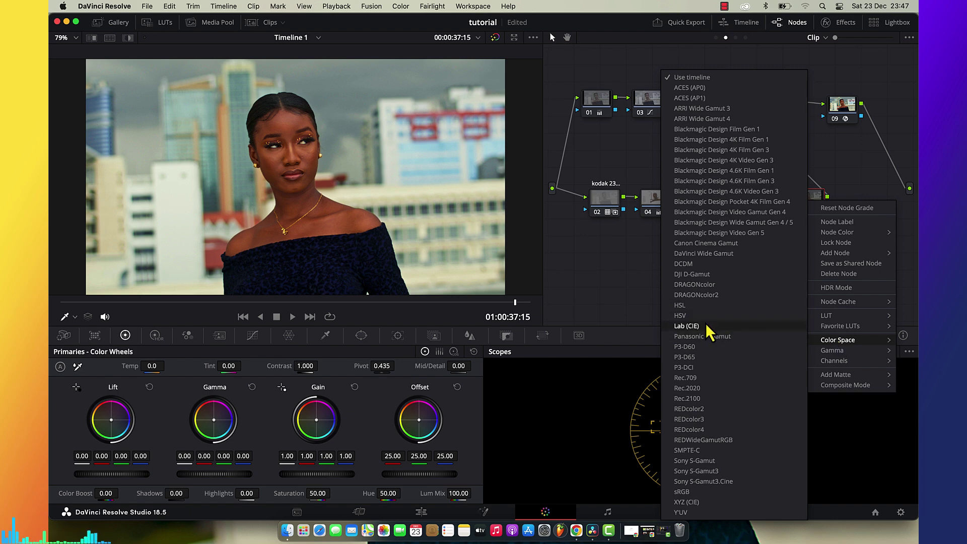
{"action": "left_click", "coordinate": [703, 315]}
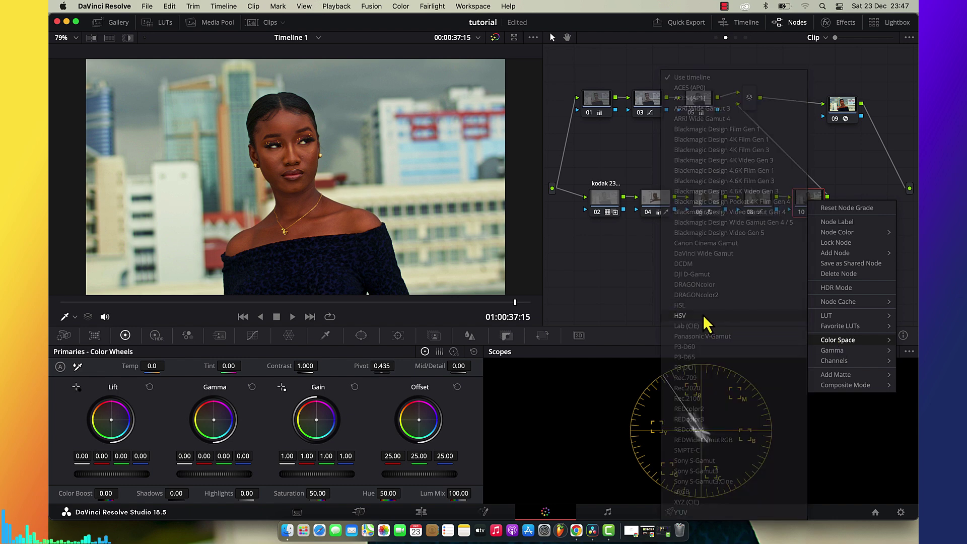
{"action": "right_click", "coordinate": [797, 211]}
{"action": "mouse_move", "coordinate": [812, 368]}
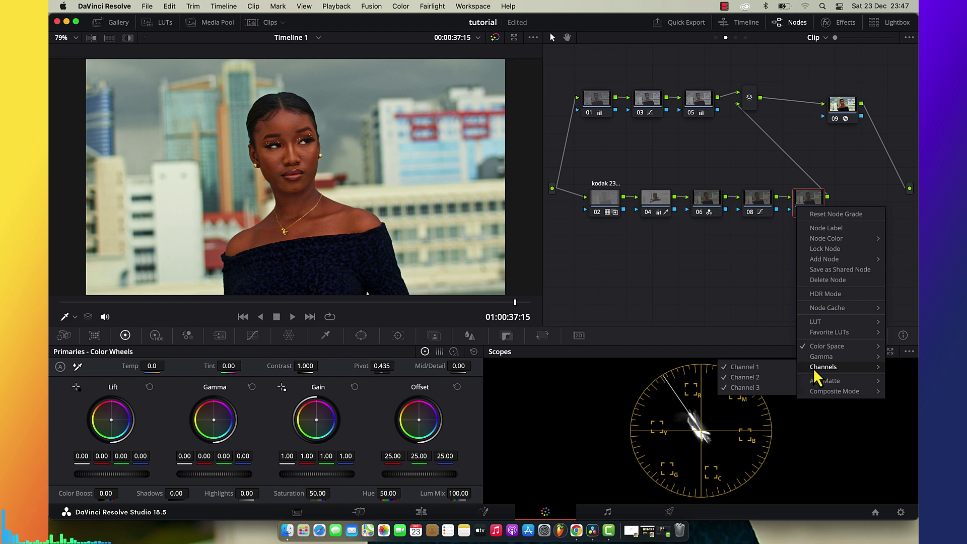
{"action": "left_click", "coordinate": [802, 304]}
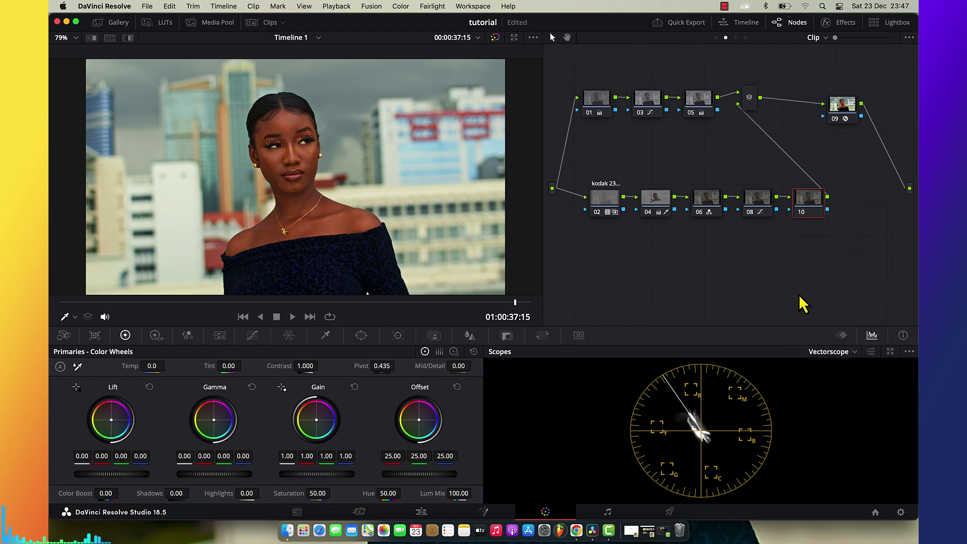
{"action": "right_click", "coordinate": [814, 207]}
{"action": "mouse_move", "coordinate": [831, 365]}
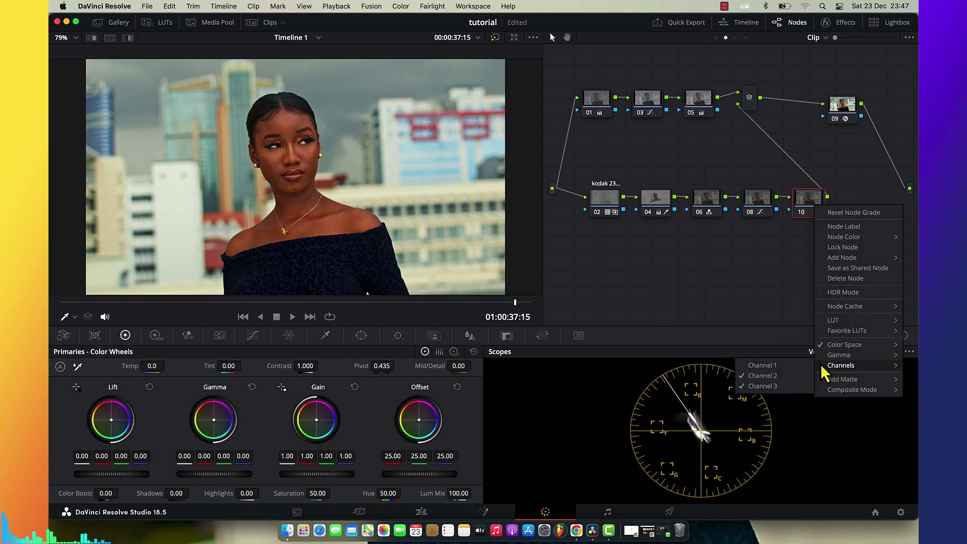
{"action": "left_click", "coordinate": [768, 382]}
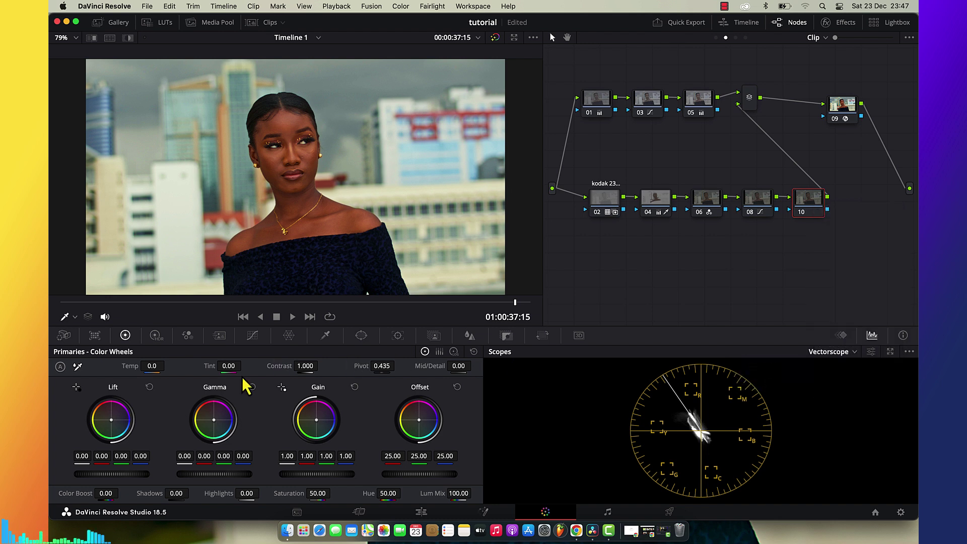
{"action": "left_click_drag", "start_coordinate": [311, 474], "coordinate": [377, 474]}
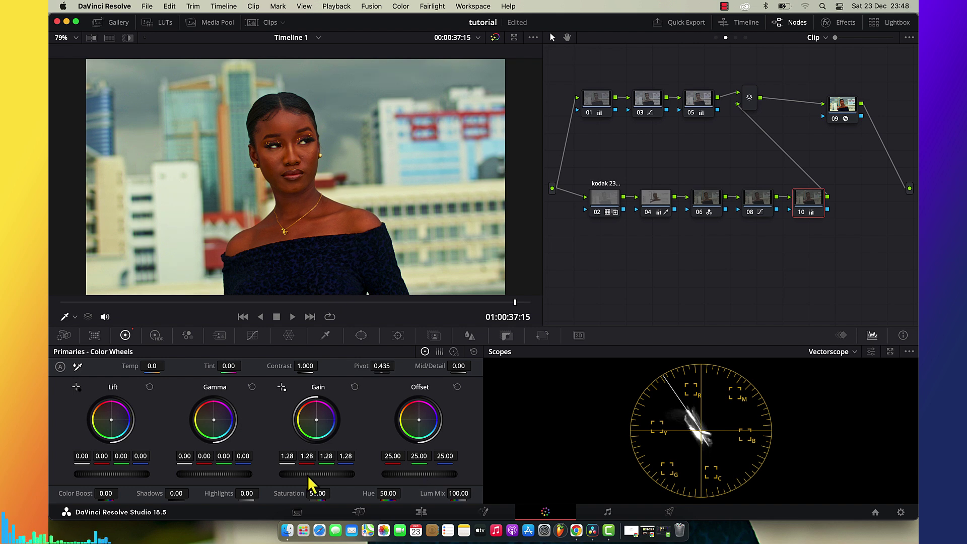
- Move the whole lower branch further down and line up the Color Space Transform node with the upper branch
{"action": "left_click_drag", "start_coordinate": [857, 193], "coordinate": [606, 209]}
{"action": "left_click_drag", "start_coordinate": [608, 211], "coordinate": [583, 233]}
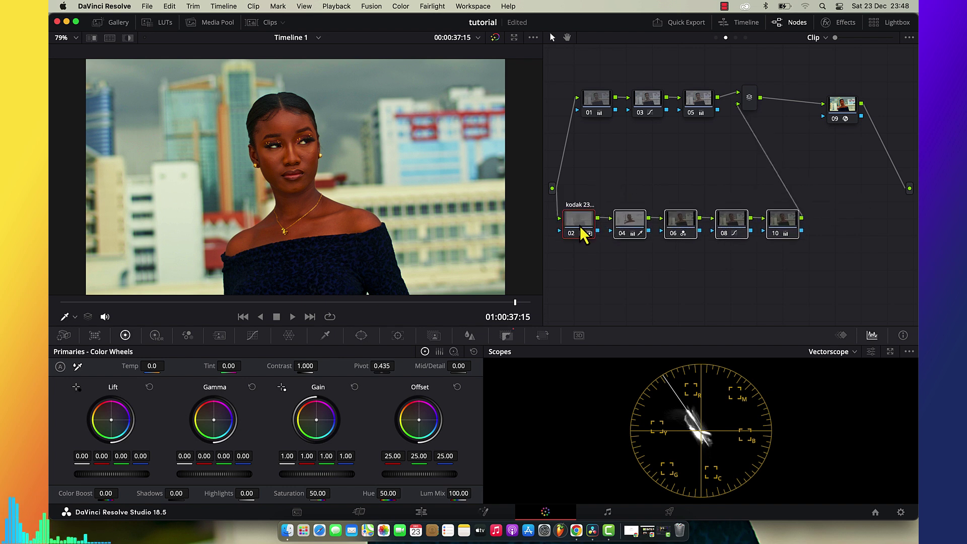
{"action": "left_click", "coordinate": [634, 196]}
{"action": "left_click_drag", "start_coordinate": [851, 113], "coordinate": [872, 108]}
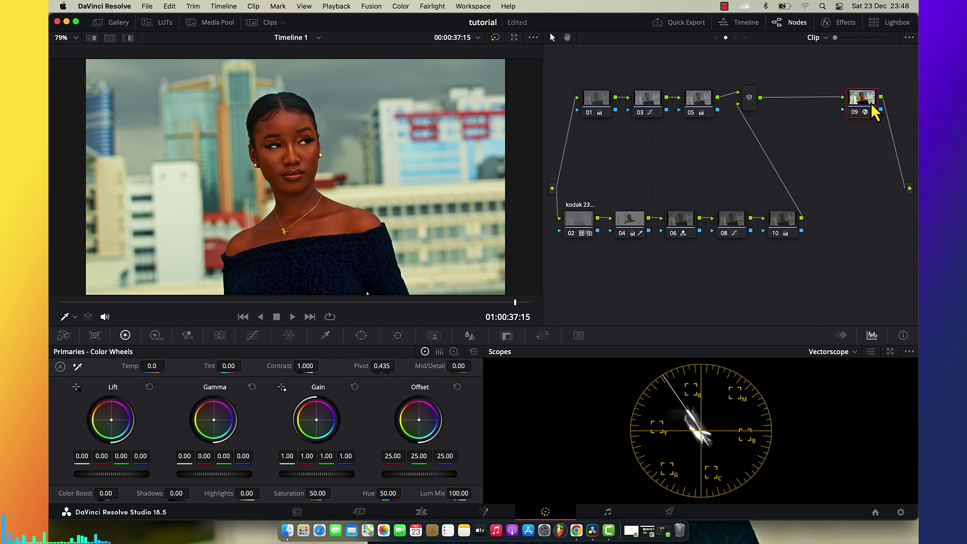
- Insert a serial node before the Color Space Transform node and add two layer nodes in parallel with it
{"action": "key", "text": "shift+s"}
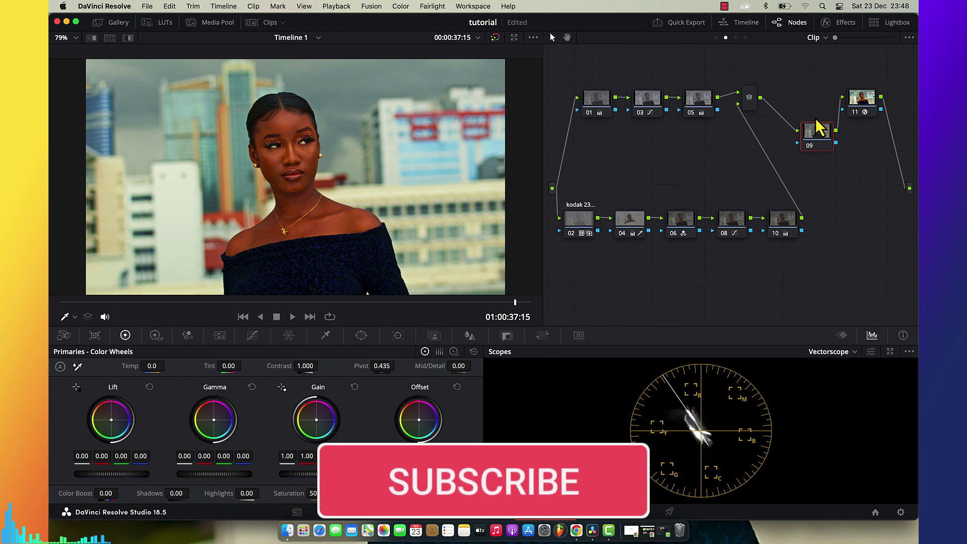
{"action": "key", "text": "alt+l"}
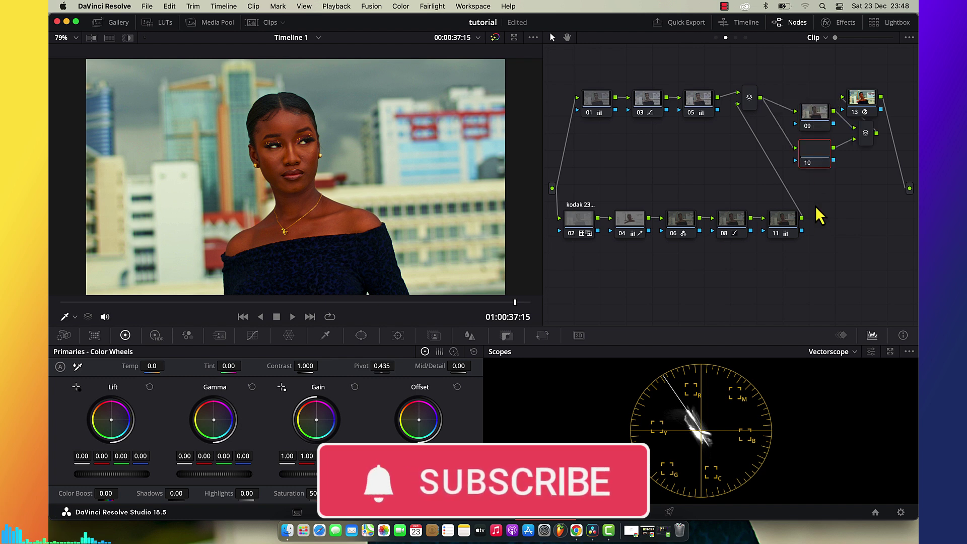
{"action": "key", "text": "alt+l"}
- Rearrange the lower branch into two rows, with nodes 08 and 12 beneath nodes 02, 04 and 06
{"action": "left_click_drag", "start_coordinate": [814, 229], "coordinate": [611, 229]}
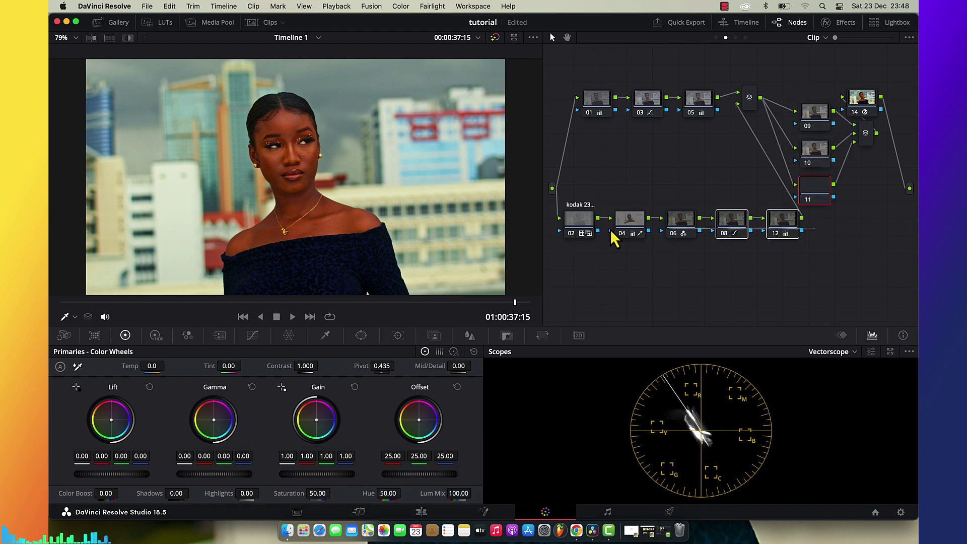
{"action": "left_click_drag", "start_coordinate": [689, 182], "coordinate": [590, 179]}
{"action": "left_click", "coordinate": [589, 233], "text": "super"}
{"action": "left_click_drag", "start_coordinate": [816, 227], "coordinate": [632, 234]}
- Reduce node 09's Hue Vs Sat curve to 0.61 at input hue 287.21 and 0.84 at hue 257.32
{"action": "left_click", "coordinate": [816, 119]}
{"action": "left_click", "coordinate": [253, 335]}
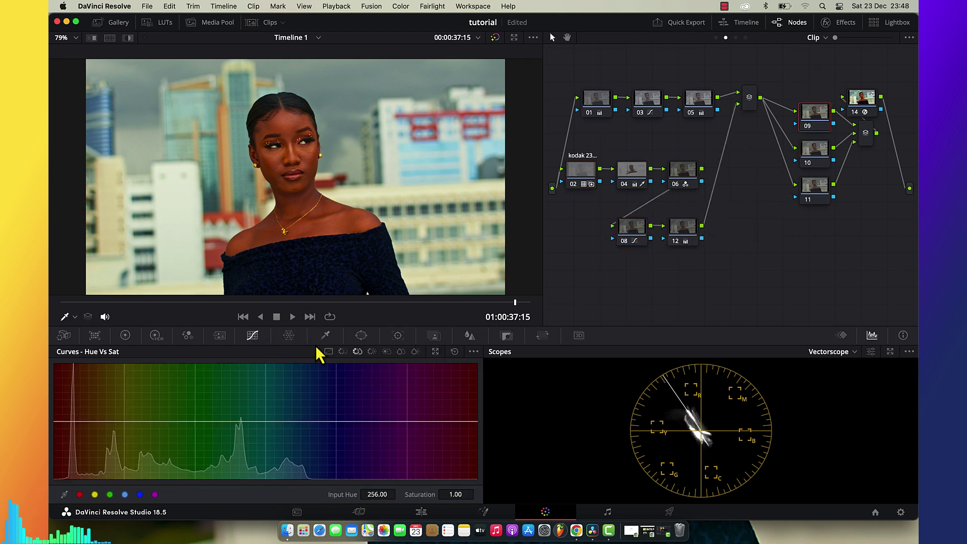
{"action": "left_click", "coordinate": [95, 494]}
{"action": "left_click_drag", "start_coordinate": [92, 423], "coordinate": [91, 447]}
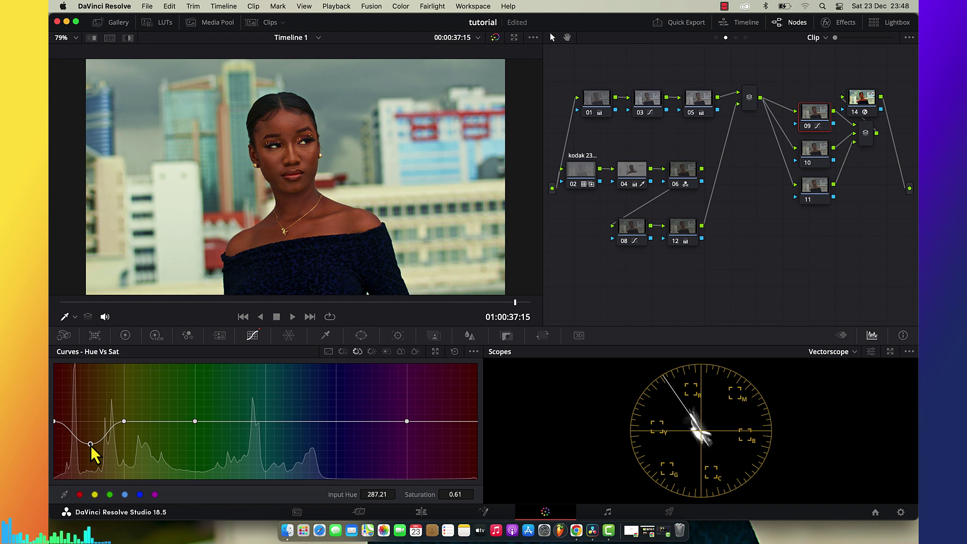
{"action": "left_click_drag", "start_coordinate": [54, 421], "coordinate": [55, 431]}
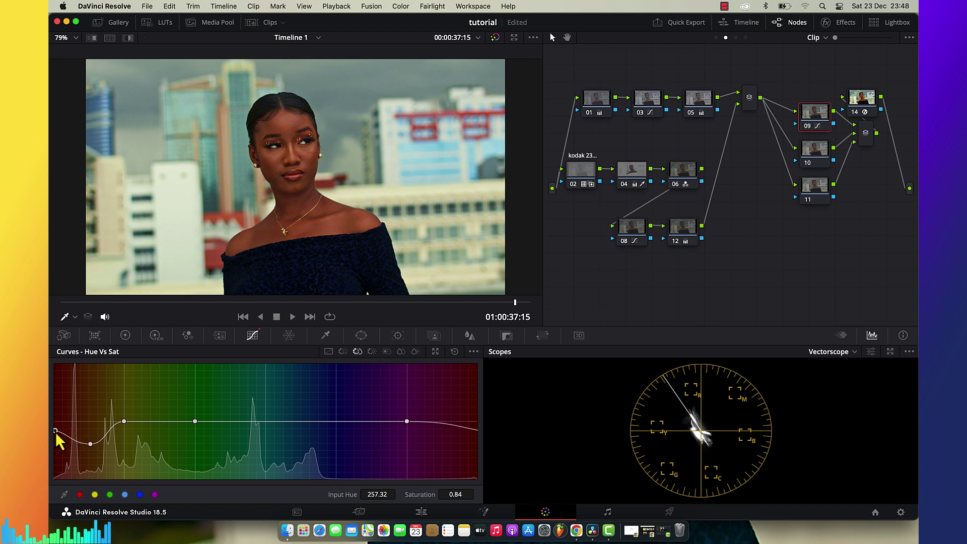
{"action": "left_click", "coordinate": [90, 444]}
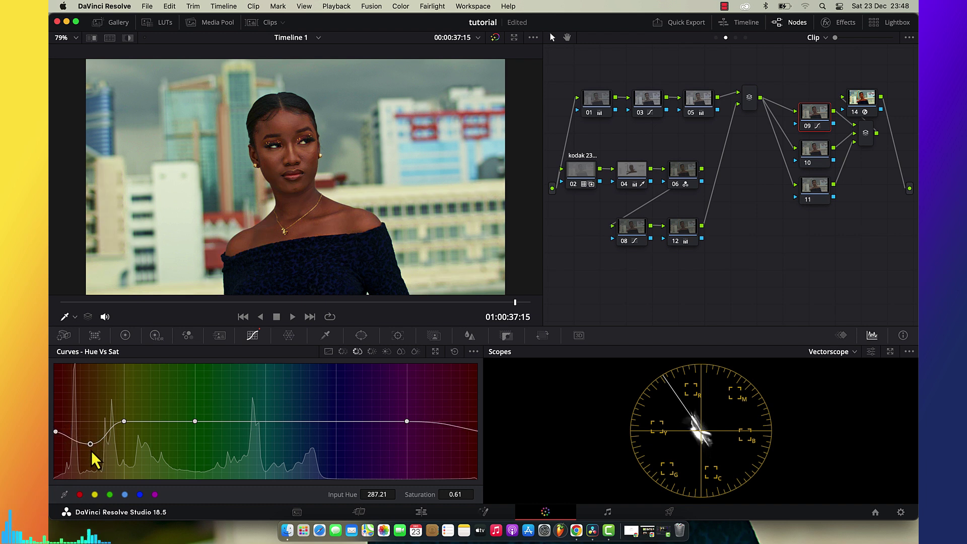
- Raise node 09's Hue Vs Lum gain to 1.20 at hue 285.01 and ease the red-end Hue Vs Sat point to 0.90 at hue 259.96
{"action": "left_click", "coordinate": [371, 352]}
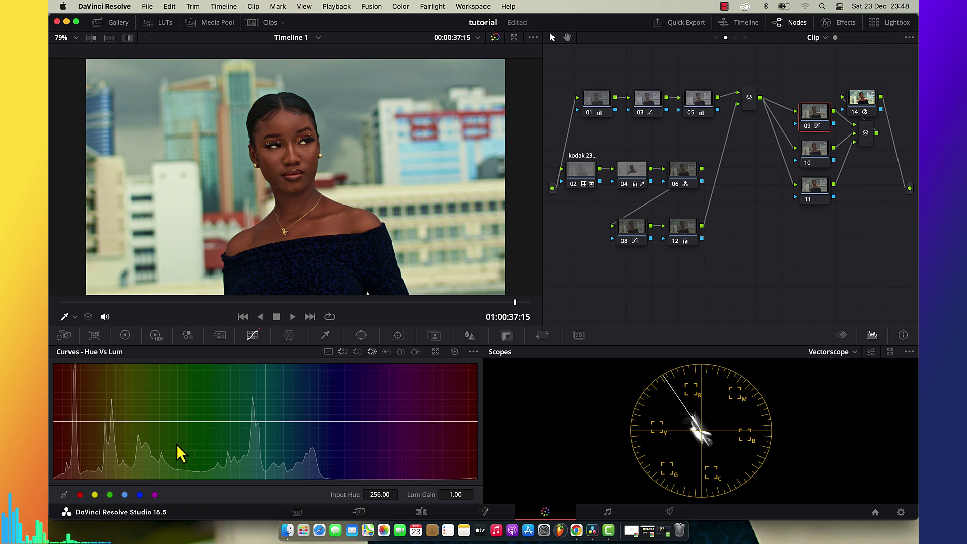
{"action": "left_click", "coordinate": [80, 494]}
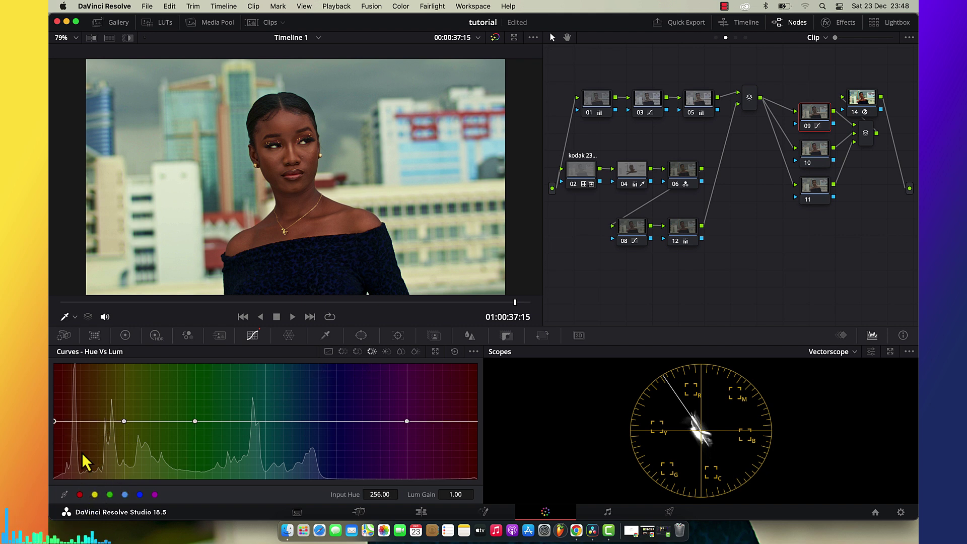
{"action": "left_click_drag", "start_coordinate": [86, 421], "coordinate": [88, 412]}
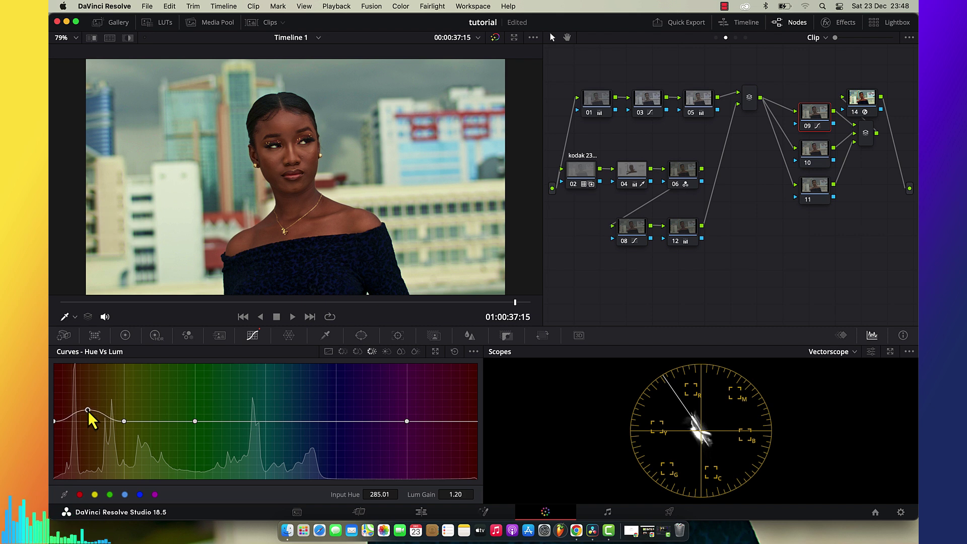
{"action": "left_click", "coordinate": [357, 352]}
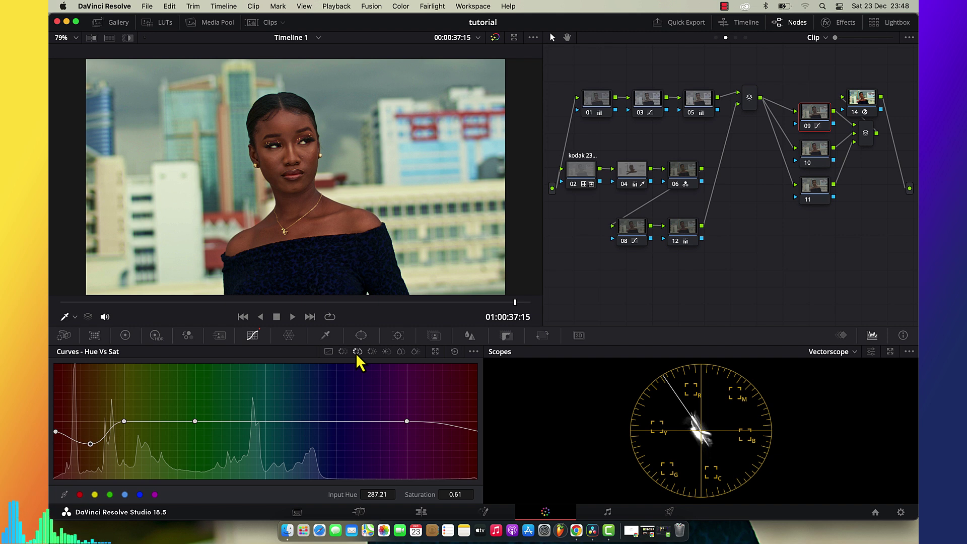
{"action": "left_click_drag", "start_coordinate": [58, 436], "coordinate": [58, 428]}
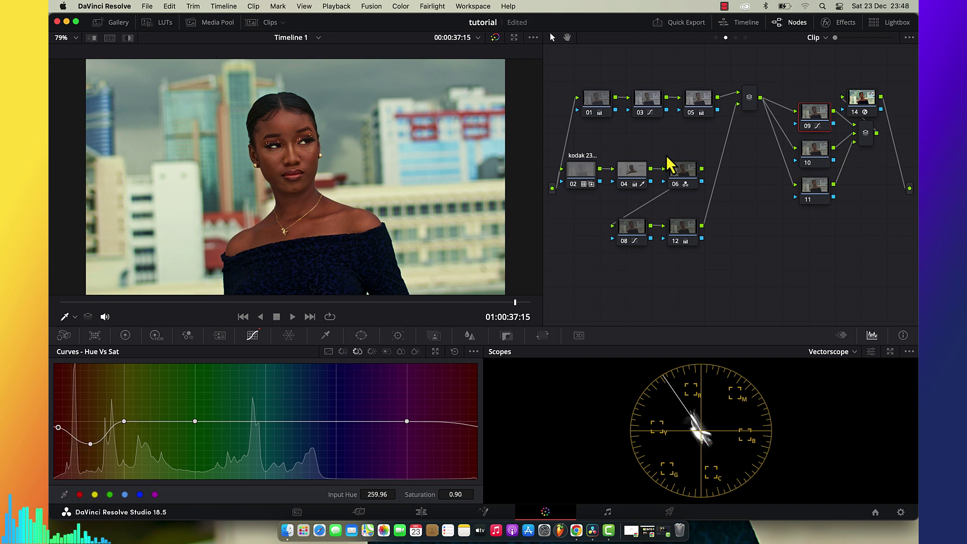
- Brighten node 04 by pulling the white point of its custom curve slightly inward along the upper edge
{"action": "left_click", "coordinate": [638, 180]}
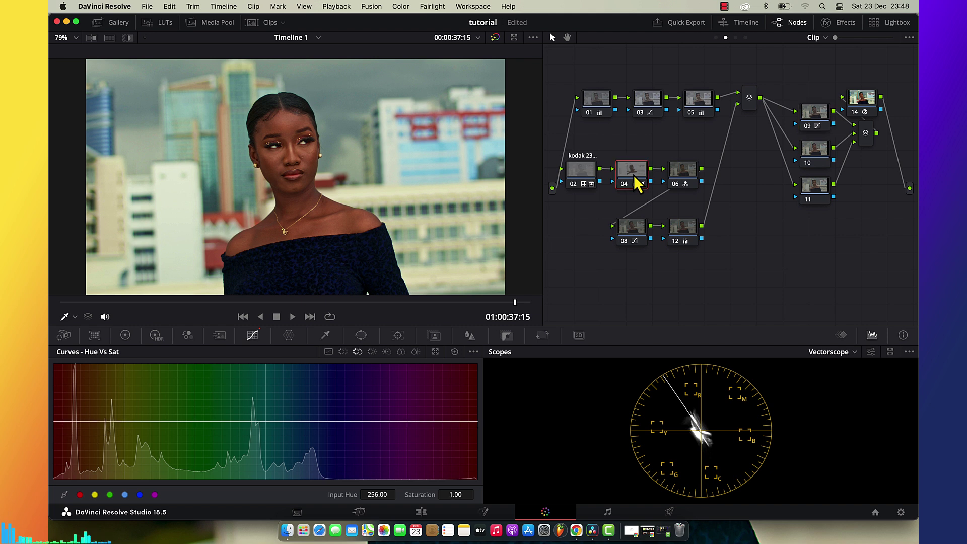
{"action": "left_click", "coordinate": [328, 352]}
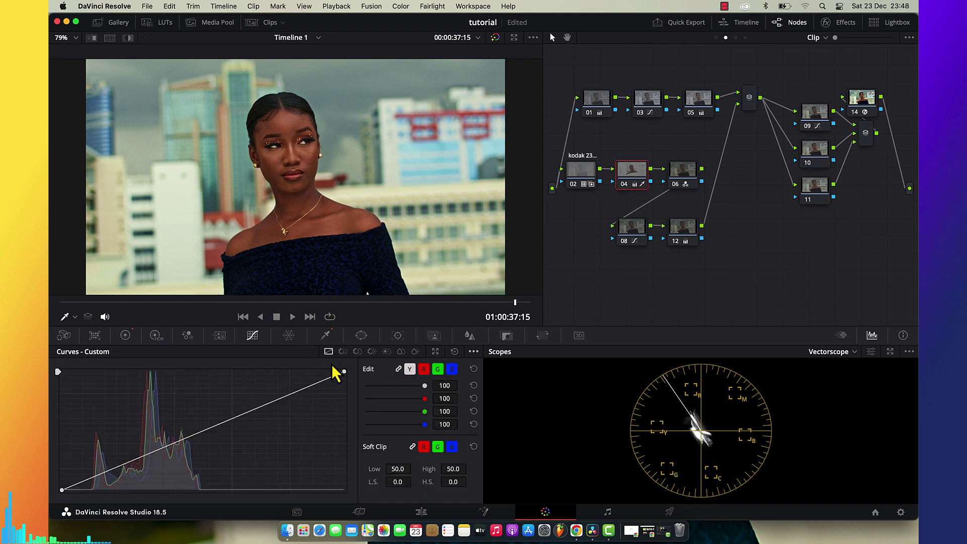
{"action": "left_click", "coordinate": [473, 352]}
{"action": "left_click", "coordinate": [503, 419]}
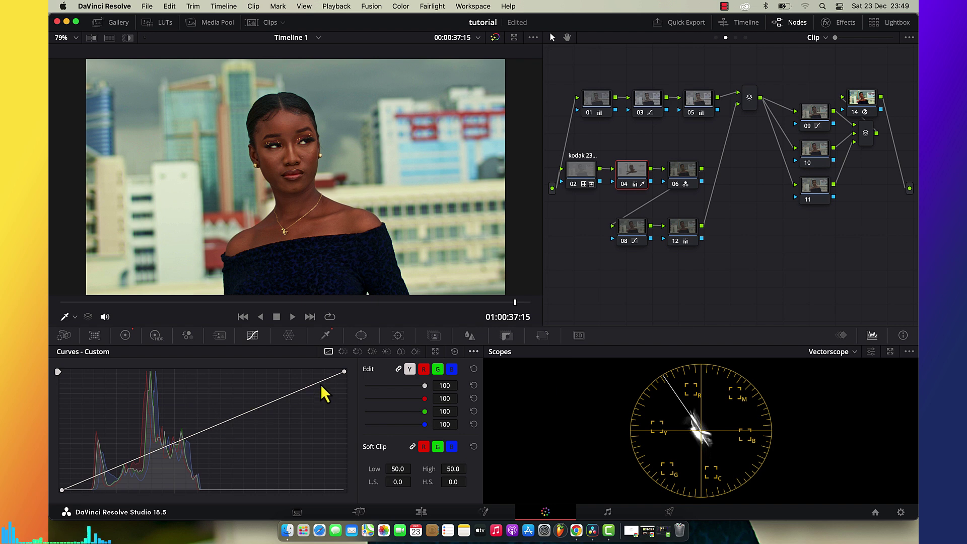
{"action": "left_click_drag", "start_coordinate": [343, 374], "coordinate": [319, 372]}
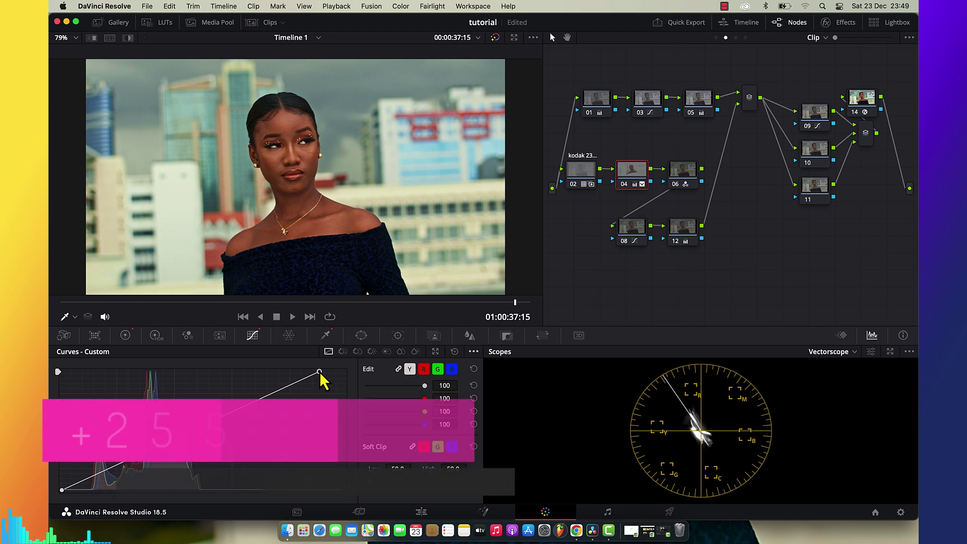
- Start a Curve power window on node 10 and trace it along the neckline of the woman's dress
{"action": "left_click", "coordinate": [814, 151]}
{"action": "left_click", "coordinate": [361, 335]}
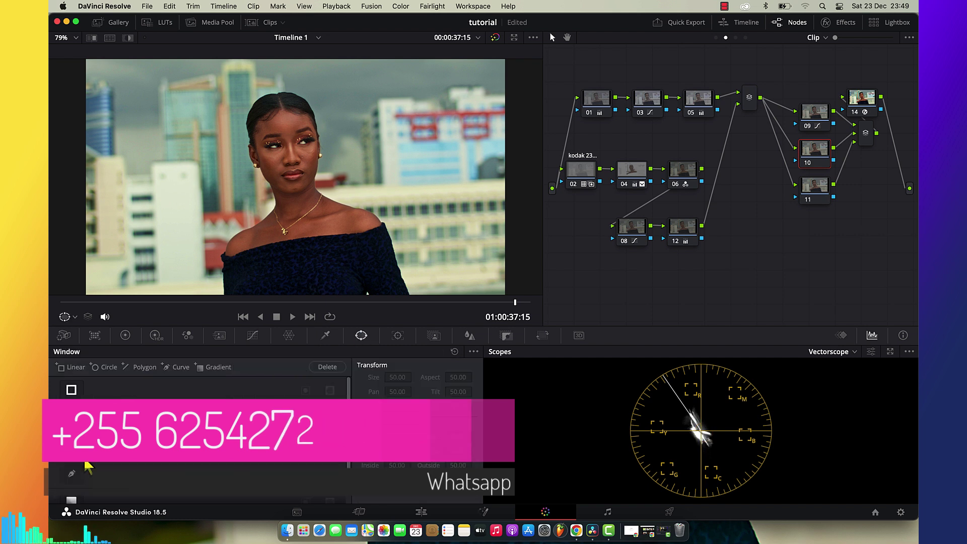
{"action": "left_click", "coordinate": [72, 473]}
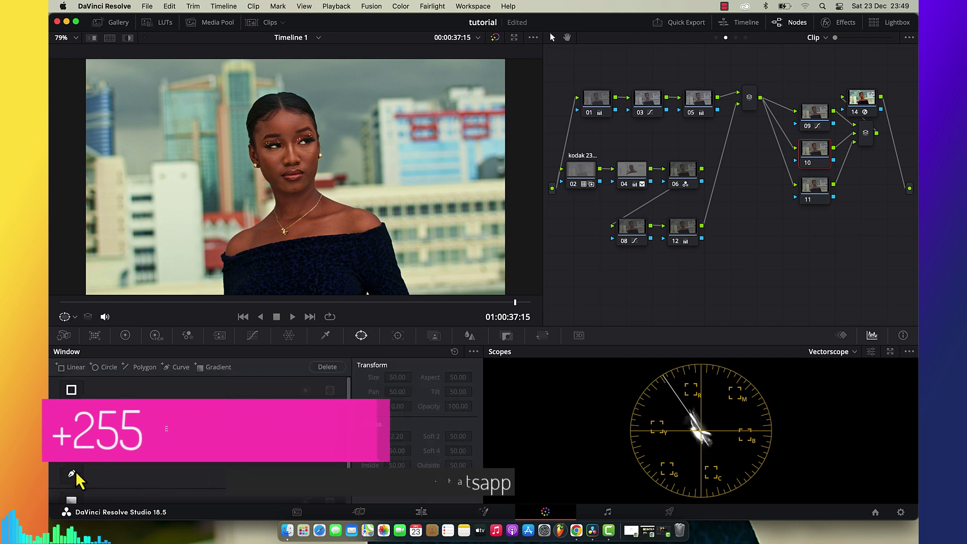
{"action": "left_click", "coordinate": [224, 254]}
{"action": "left_click", "coordinate": [238, 254]}
{"action": "left_click", "coordinate": [262, 248]}
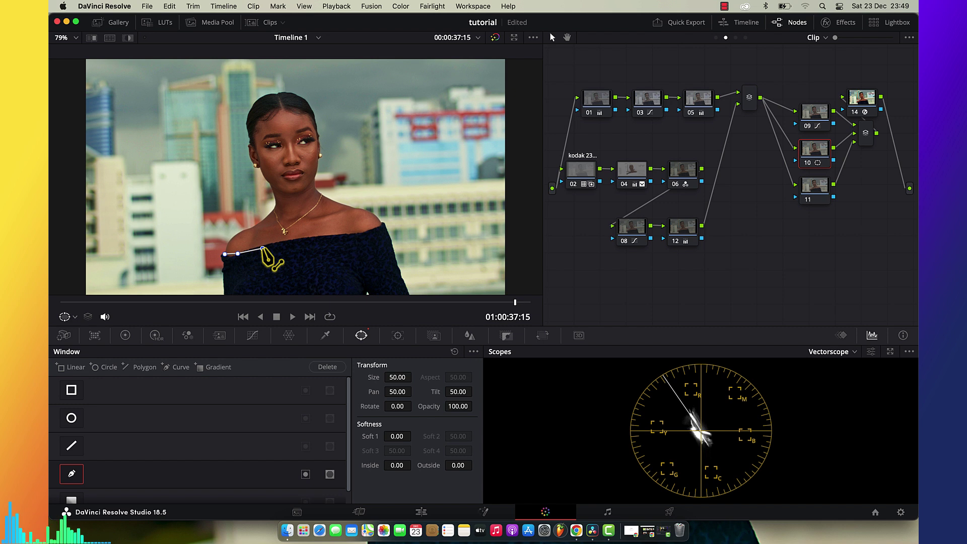
{"action": "left_click", "coordinate": [290, 241]}
{"action": "left_click", "coordinate": [382, 222]}
{"action": "left_click", "coordinate": [360, 232]}
{"action": "left_click", "coordinate": [337, 236]}
- Continue the window outline down the sleeve and below the frame, closing it around the whole dress
{"action": "scroll", "coordinate": [419, 247], "scroll_direction": "down", "scroll_amount": 1}
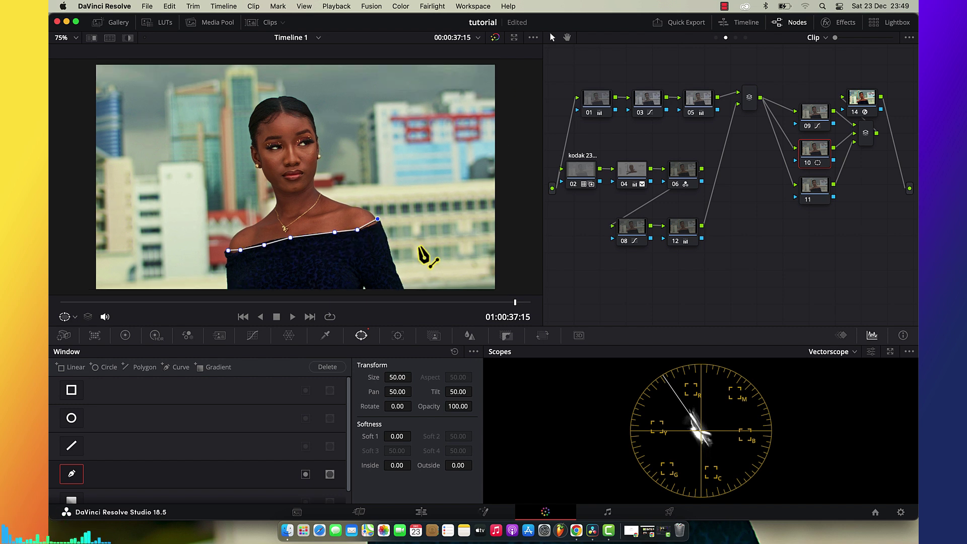
{"action": "scroll", "coordinate": [421, 250], "scroll_direction": "down", "scroll_amount": 1}
{"action": "left_click", "coordinate": [386, 261]}
{"action": "left_click", "coordinate": [398, 282]}
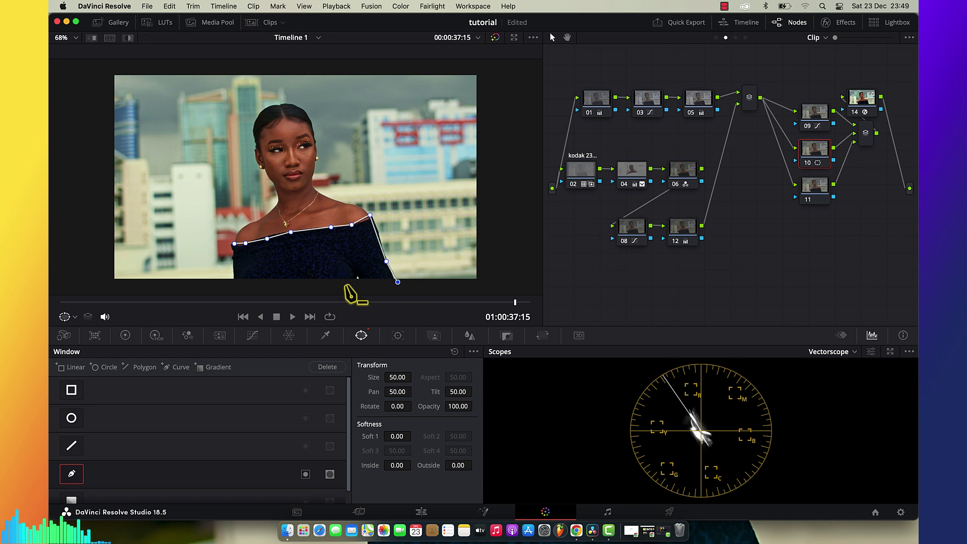
{"action": "left_click", "coordinate": [235, 288]}
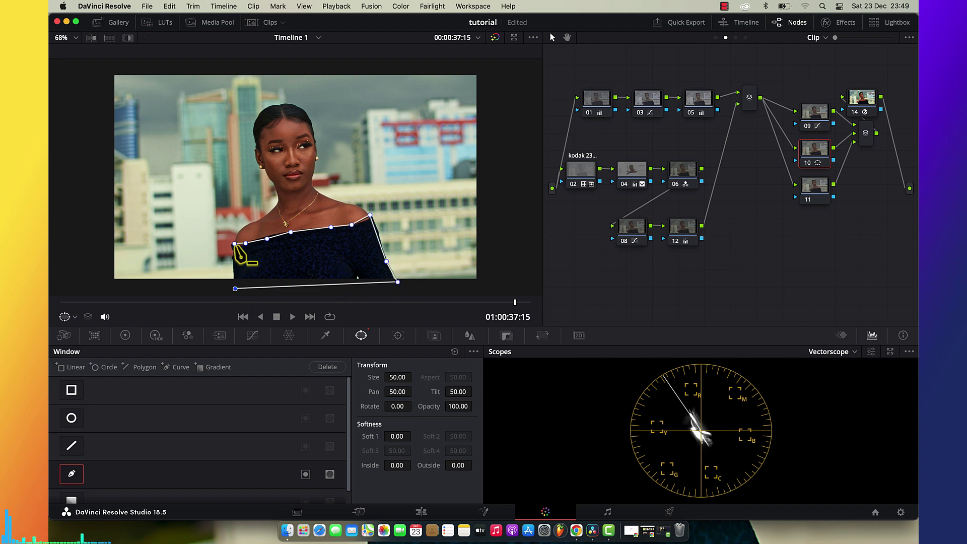
- Brighten the masked dress on node 10 by pulling the custom curve's white point inward by about a quarter of the graph width
{"action": "left_click", "coordinate": [125, 334]}
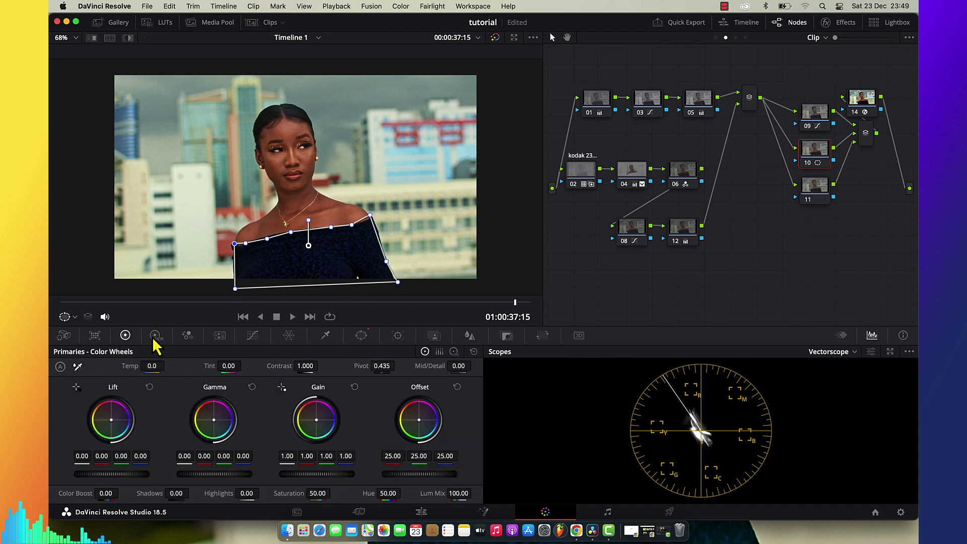
{"action": "left_click", "coordinate": [252, 336]}
{"action": "left_click_drag", "start_coordinate": [345, 372], "coordinate": [275, 374]}
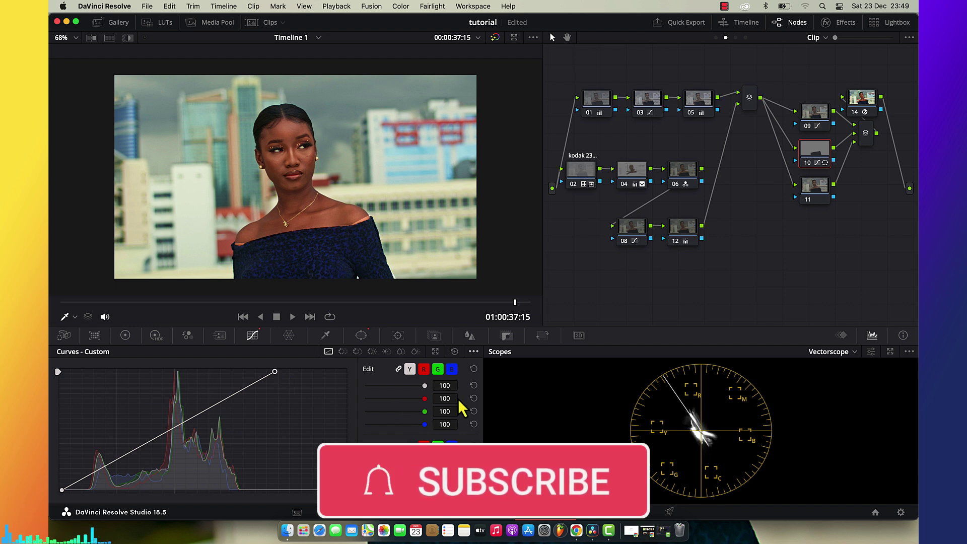
- Soften the dress window's edge with Soft 1 at about 8 and check the blend in an enlarged view
{"action": "left_click", "coordinate": [361, 335]}
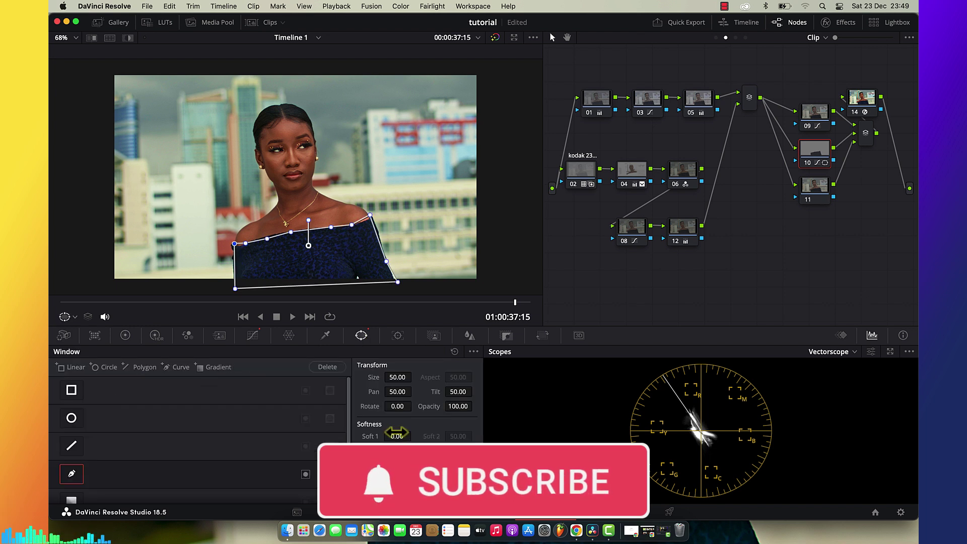
{"action": "left_click_drag", "start_coordinate": [398, 436], "coordinate": [414, 435]}
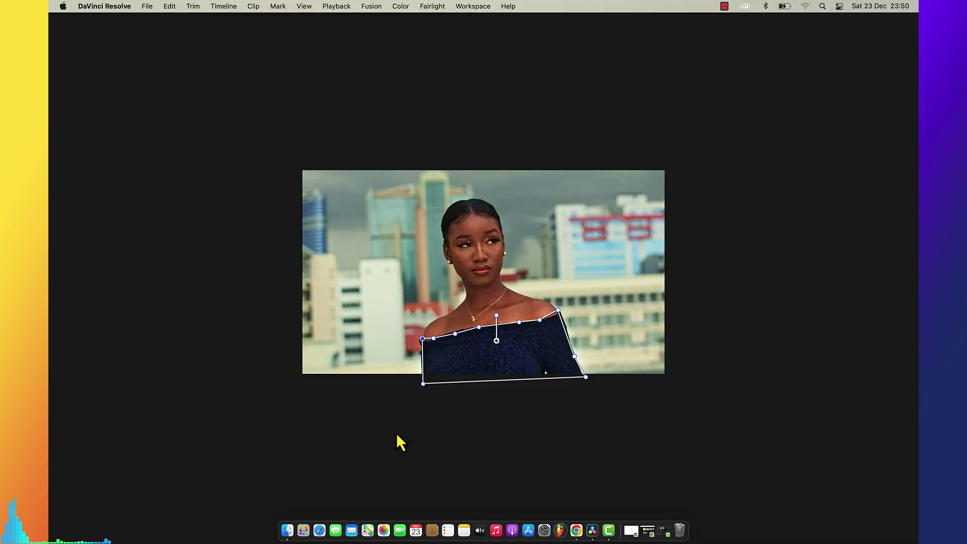
{"action": "key", "text": "Escape"}
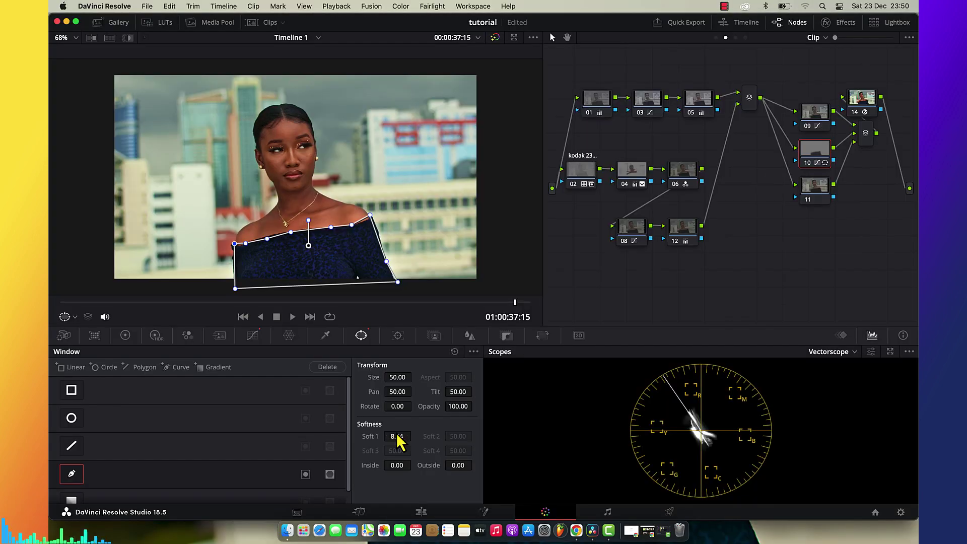
- Reset the Gain color wheel on node 05 in the upper branch
{"action": "left_click", "coordinate": [823, 192]}
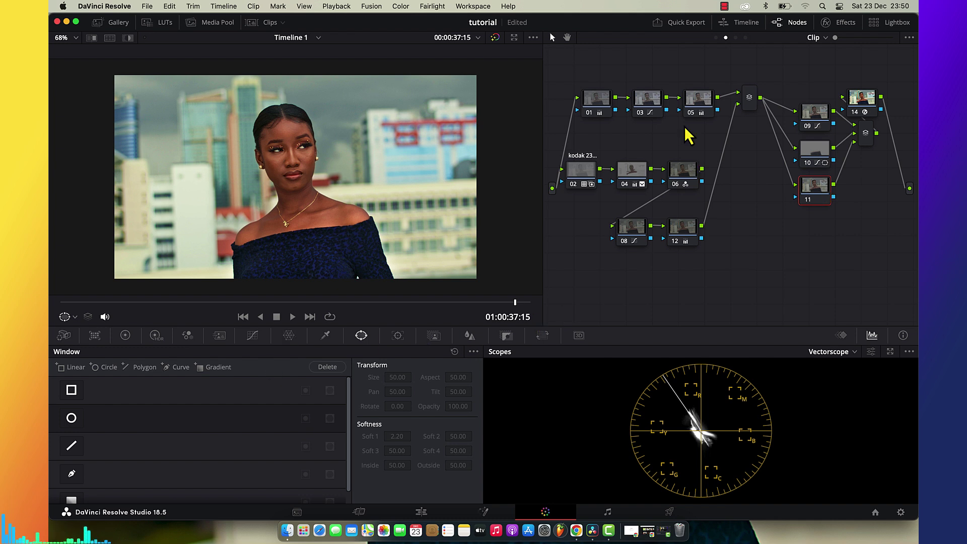
{"action": "left_click", "coordinate": [702, 106]}
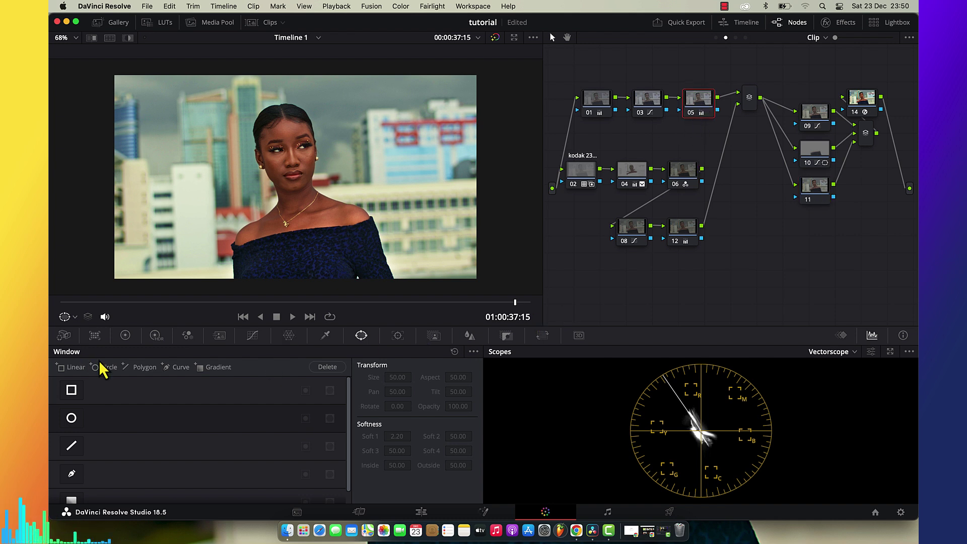
{"action": "left_click", "coordinate": [125, 335]}
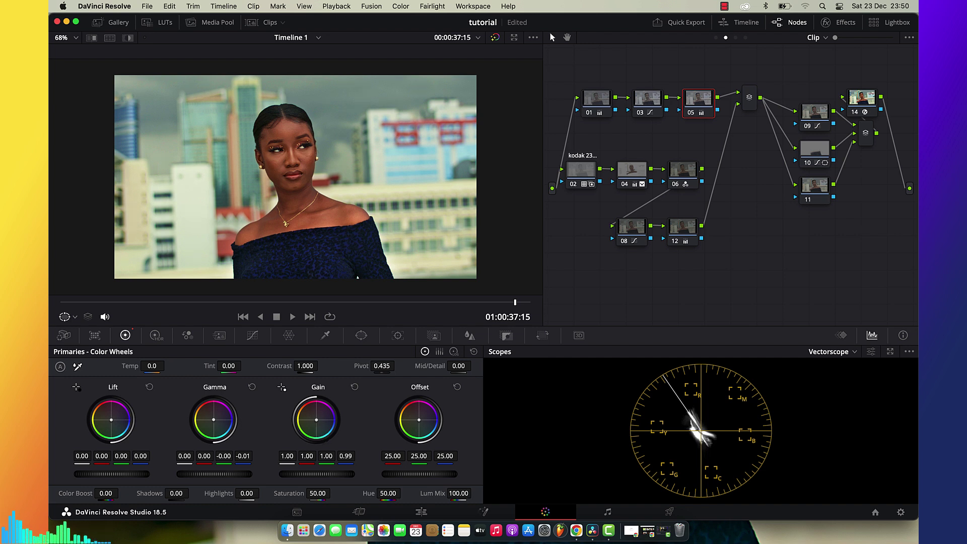
{"action": "left_click", "coordinate": [355, 389]}
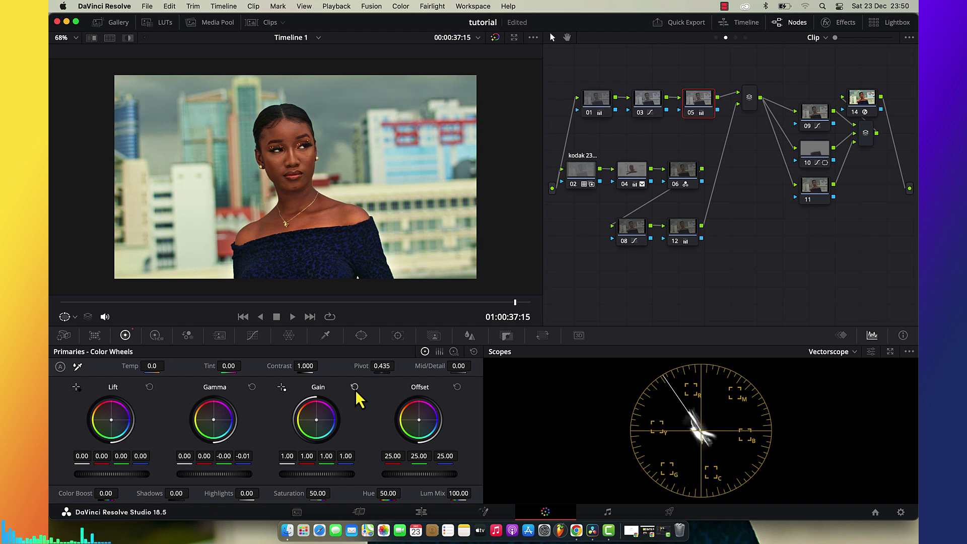
- Display the Log Wheels for node 05 and review the graded frame in full screen
{"action": "left_click", "coordinate": [454, 351]}
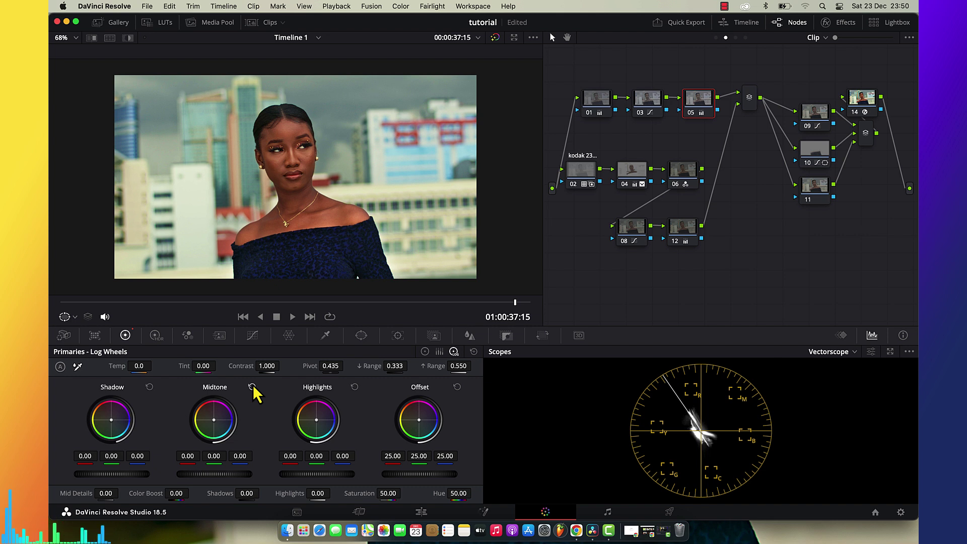
{"action": "key", "text": "super+f"}
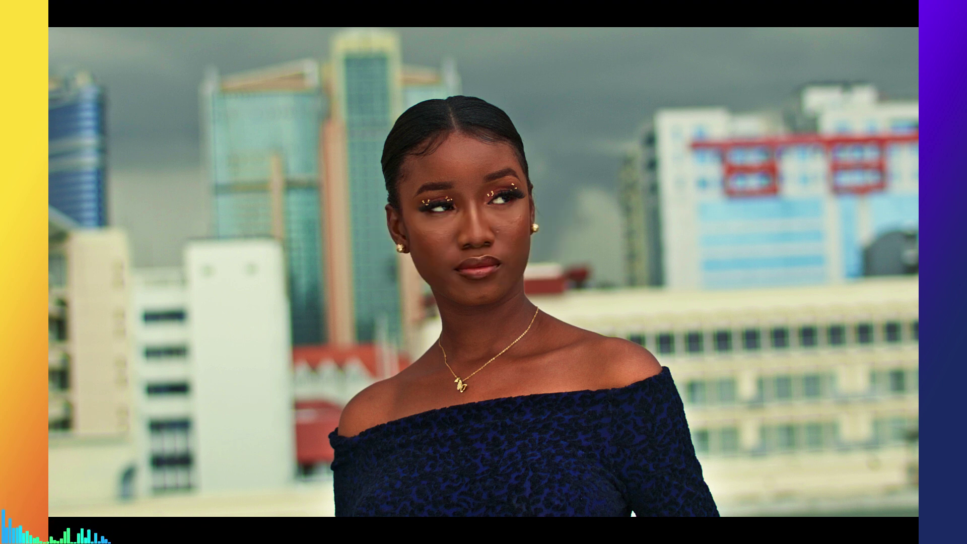
{"action": "key", "text": "super+f"}
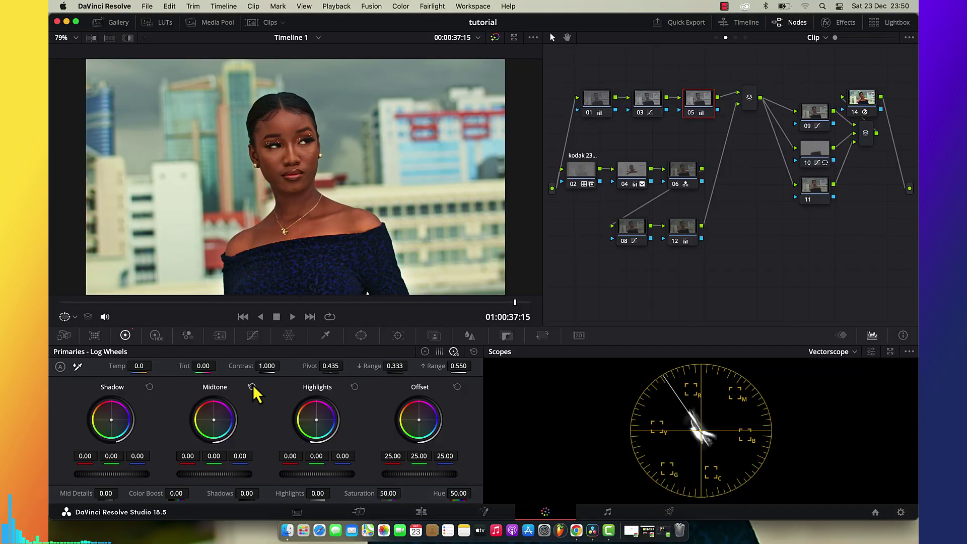